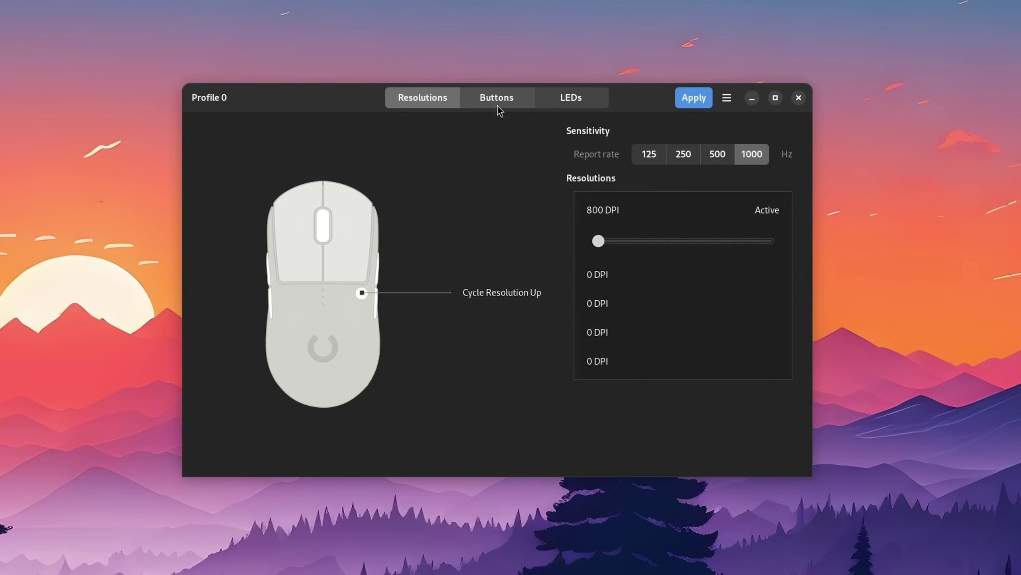
- Show the mouse's button mappings, then open and dismiss the left button's handedness settings
click(497, 105)
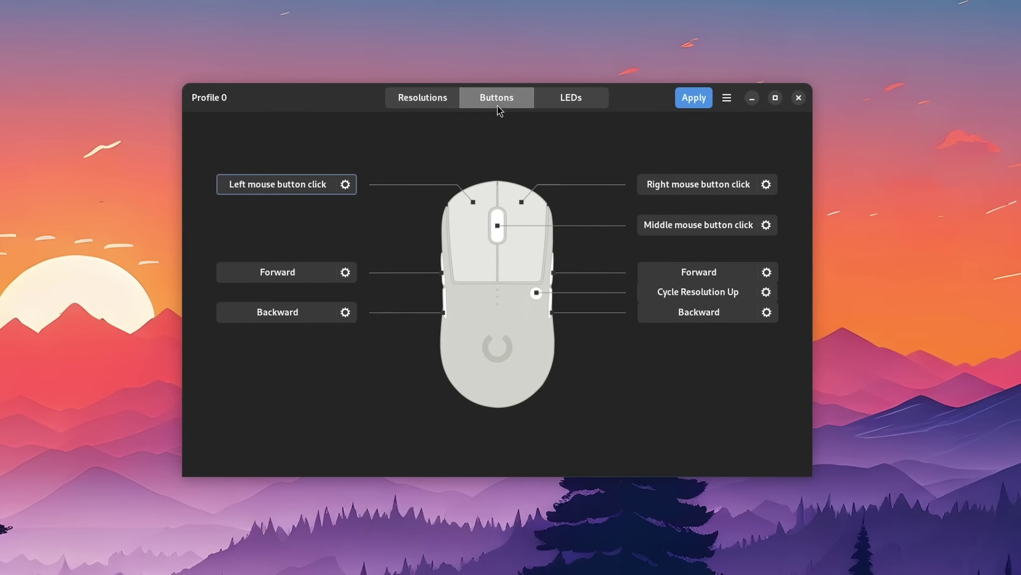
click(340, 184)
click(349, 194)
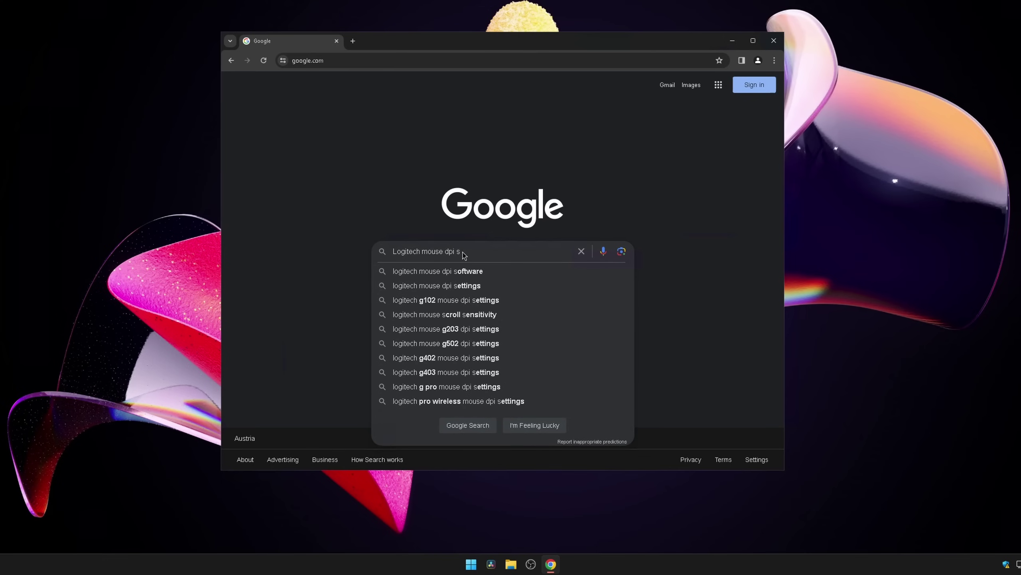
- Search Google for 'logitech mouse dpi software' and start the G HUB download for Windows
key(Down)
key(Return)
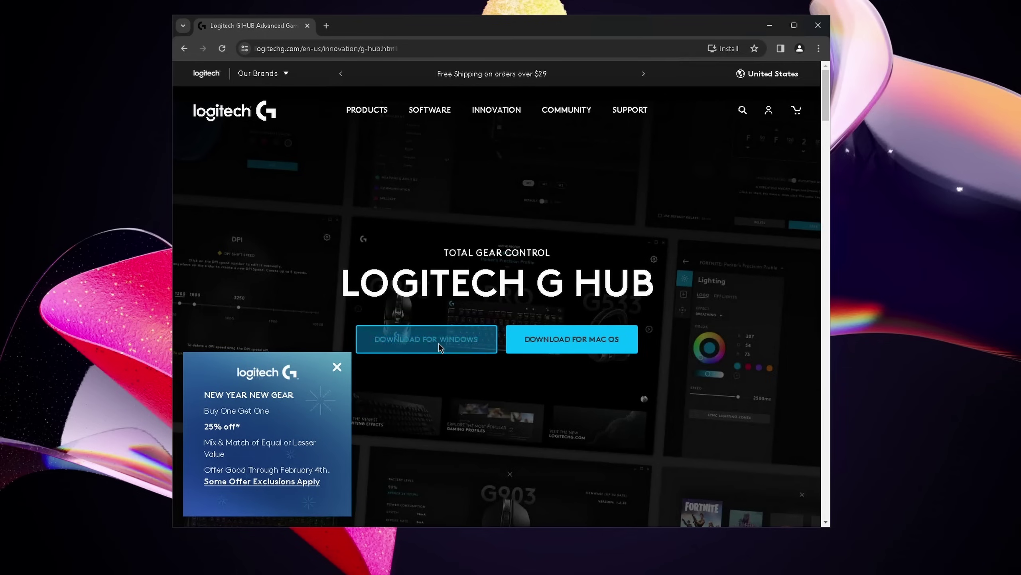
click(439, 343)
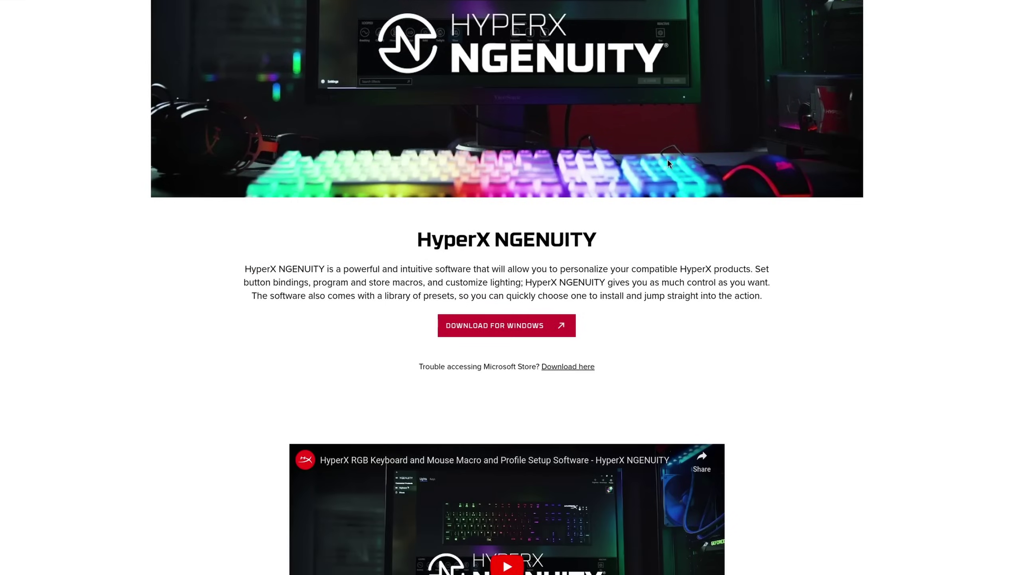
scroll(641, 255, down, 2)
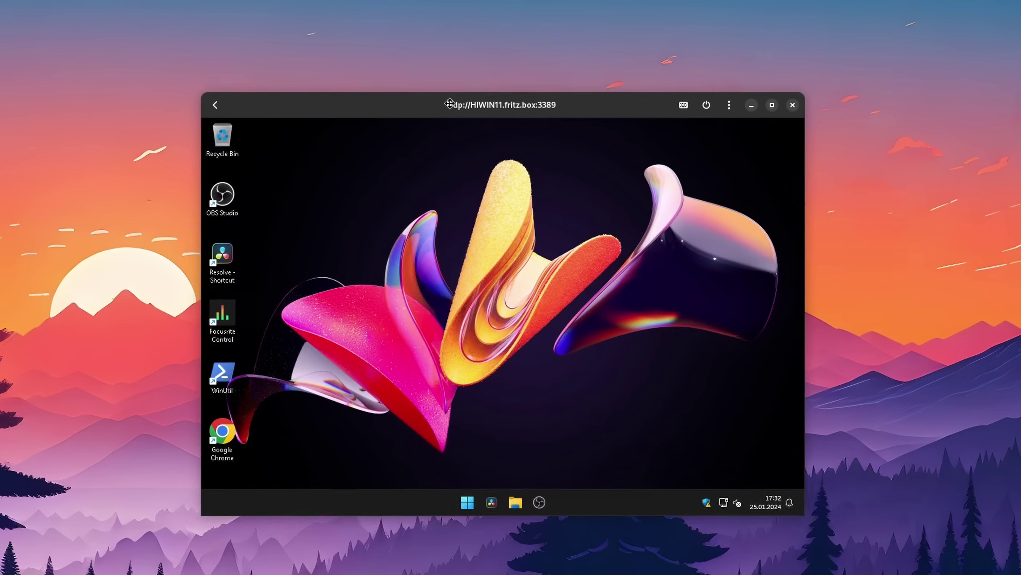
- Shift the remote Windows desktop window right, then open and close its Start menu
drag(449, 104, 558, 116)
click(570, 505)
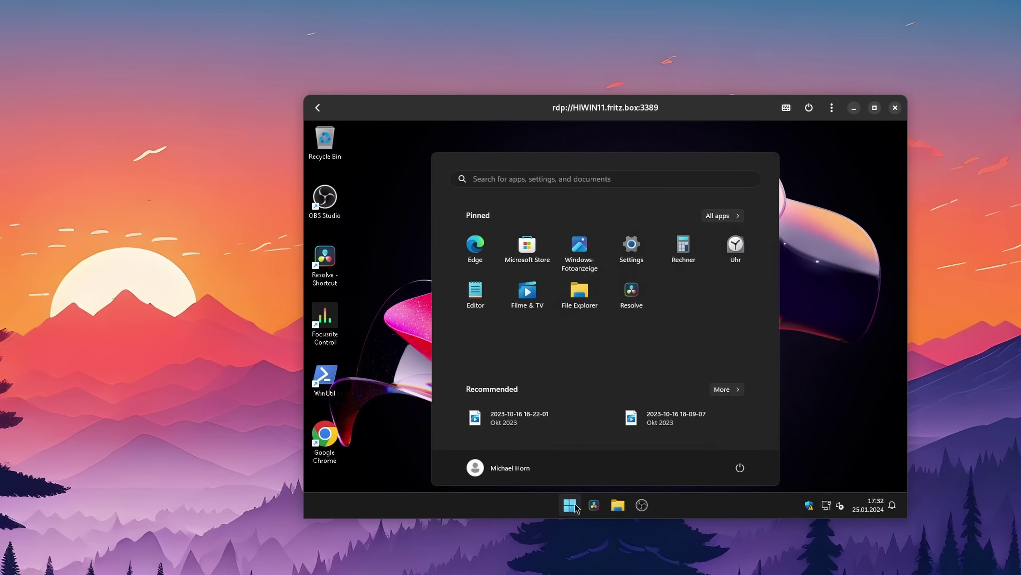
click(570, 505)
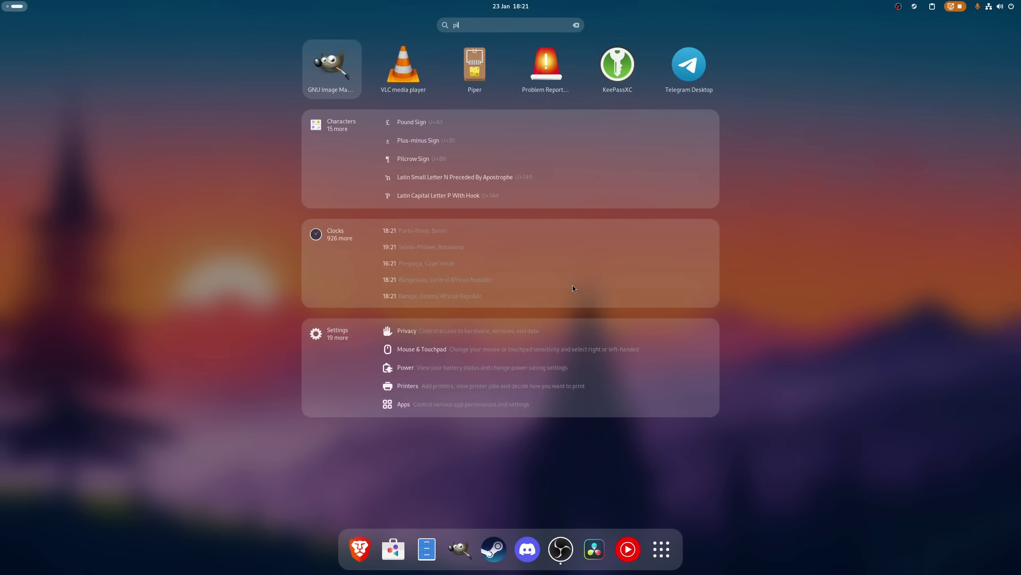
- Launch Piper, reveal the 800 DPI slider, and delete Profile 1 from the profile list
text(per)
key(Return)
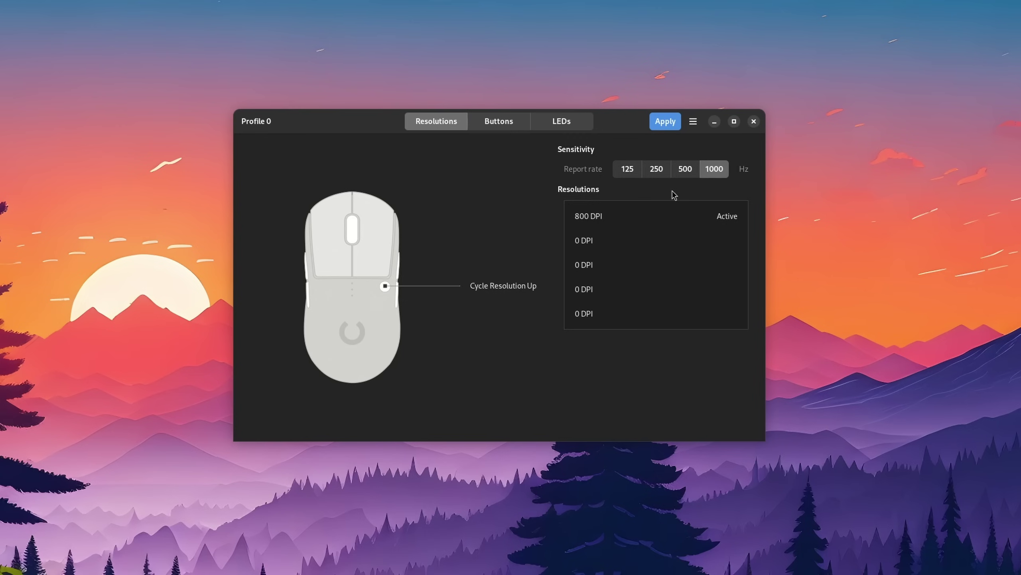
click(632, 219)
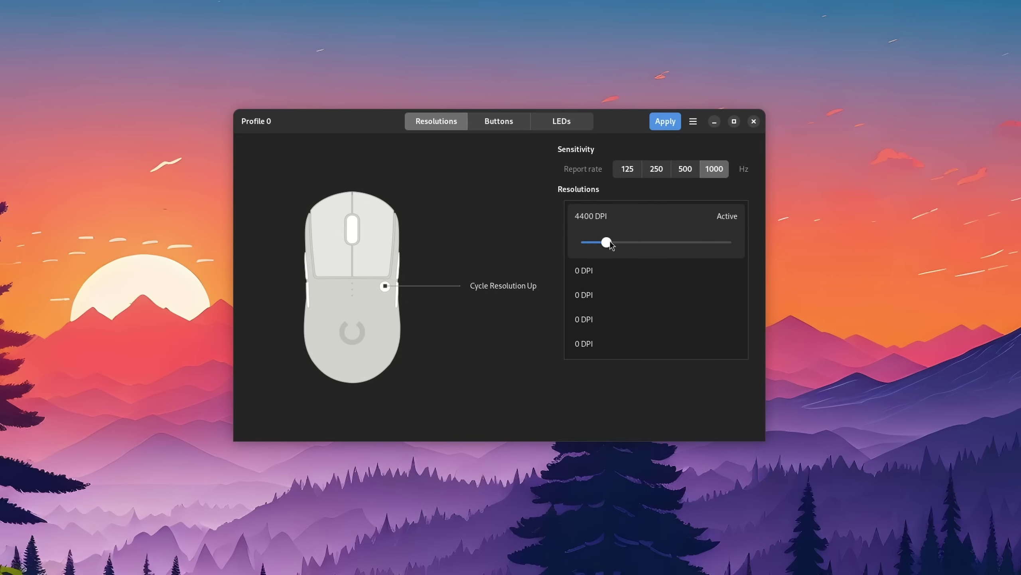
click(256, 121)
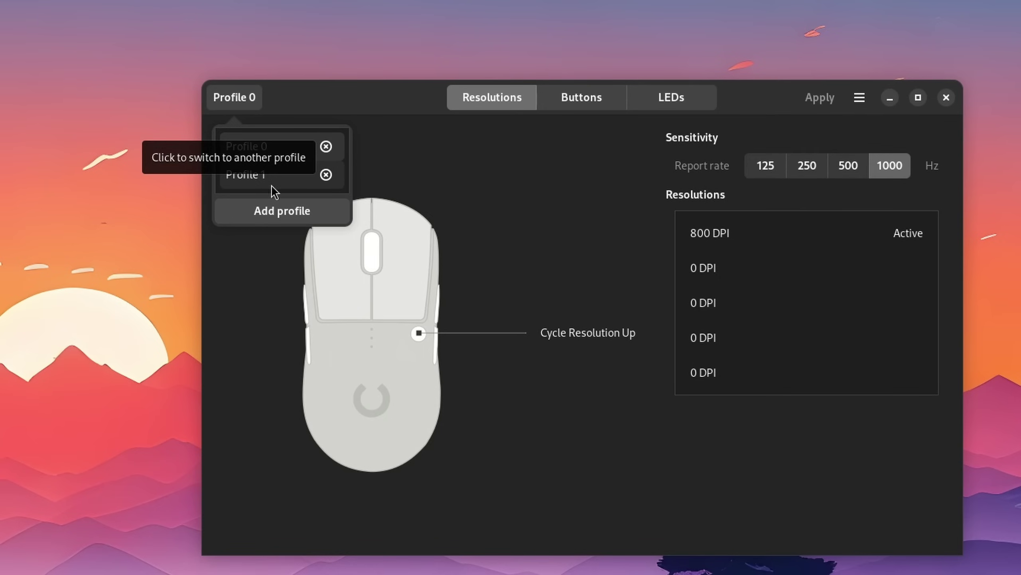
click(326, 175)
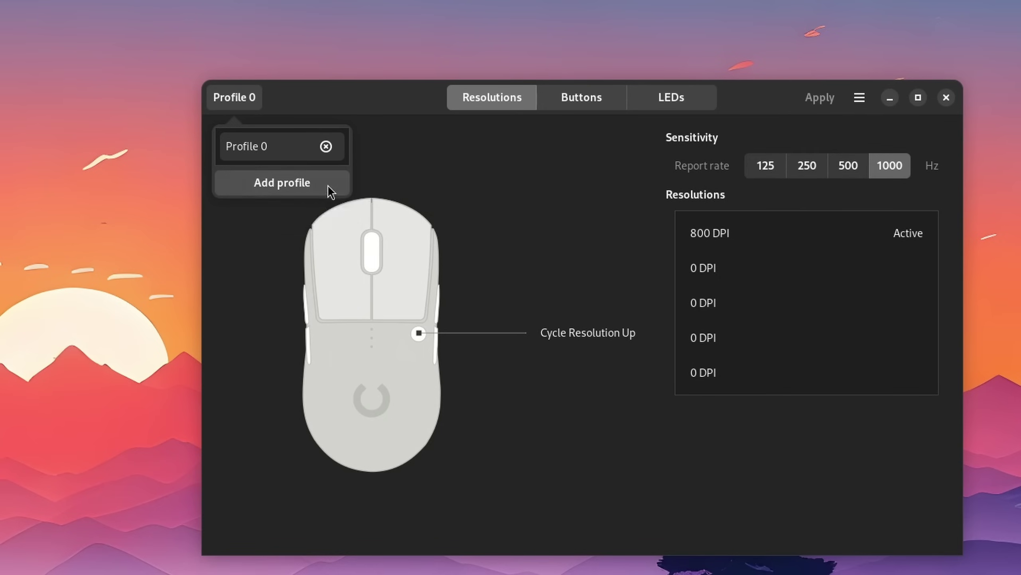
click(429, 170)
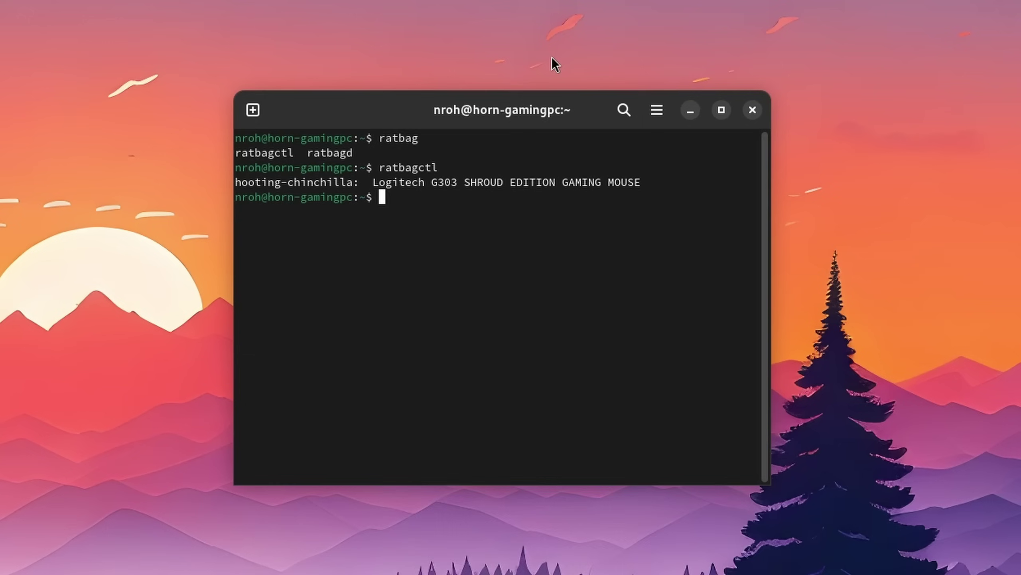
- Run 'ratbagctl --help', then scroll through libratbag's supported device files on GitHub
text(ratbagctl --help)
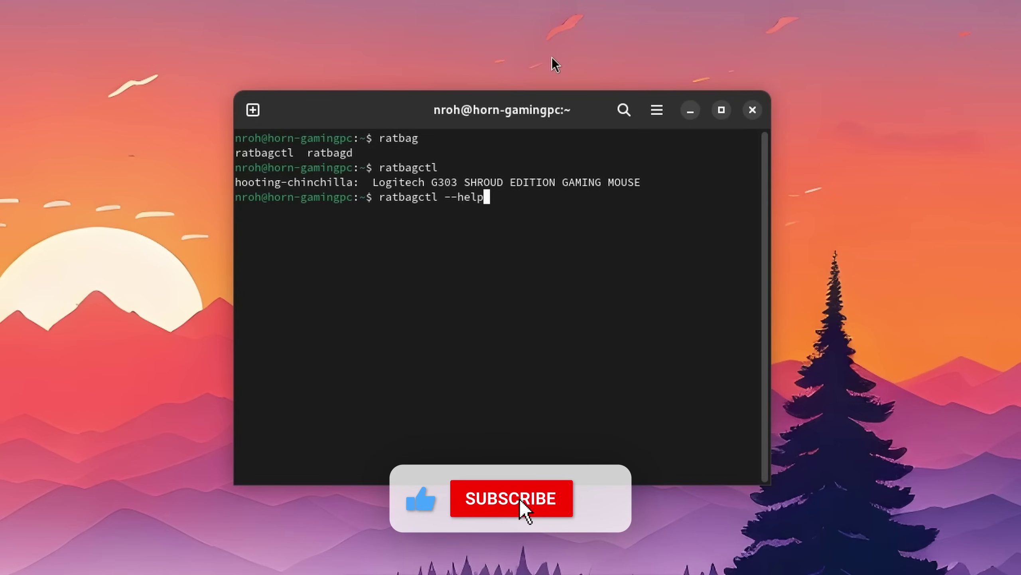
key(Return)
scroll(583, 309, down, 10)
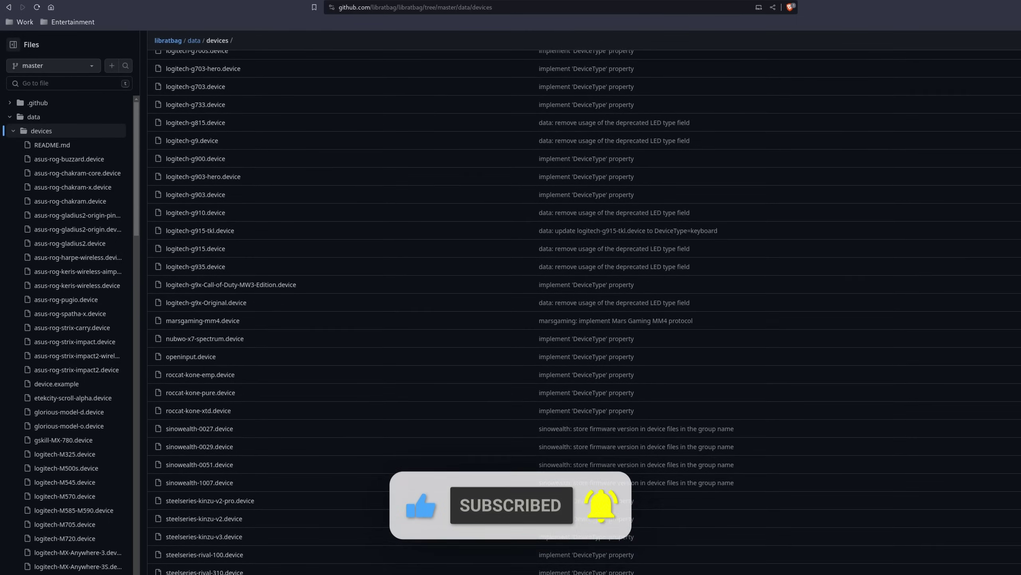
scroll(583, 310, down, 4)
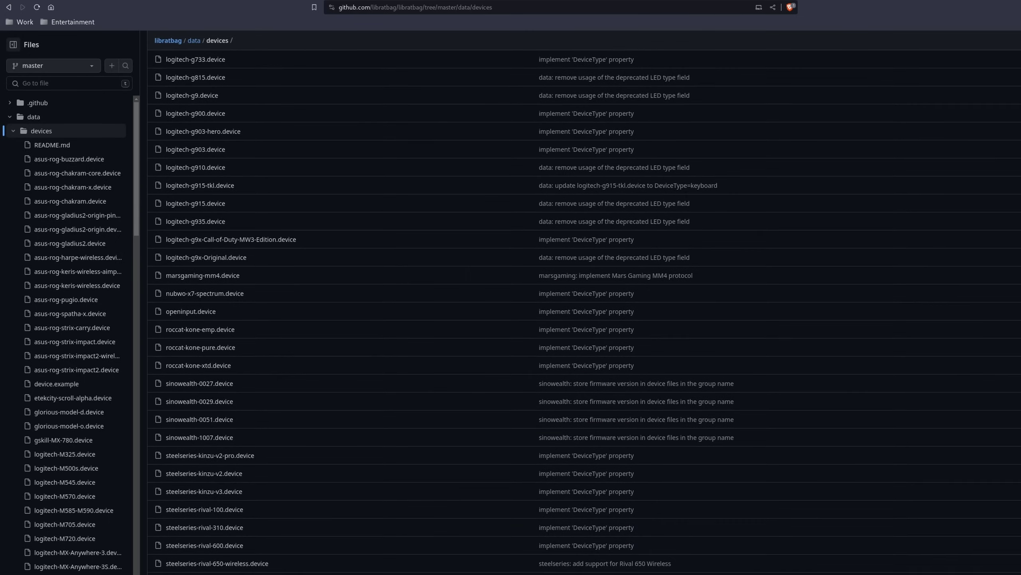
scroll(583, 310, down, 5)
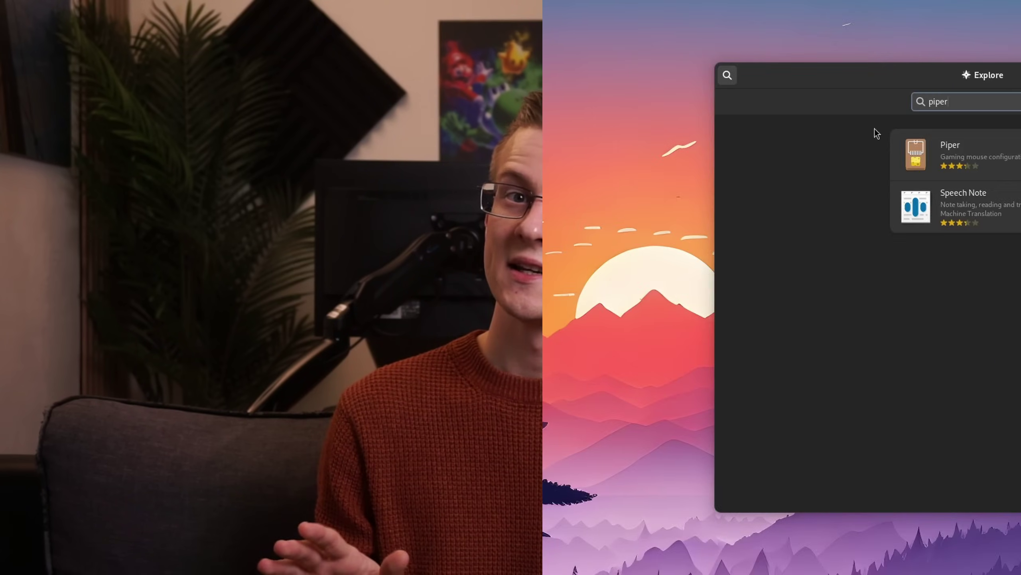
- Open Piper's details page, show its package sources, and highlight the wiki's Flatpak paragraph
click(425, 152)
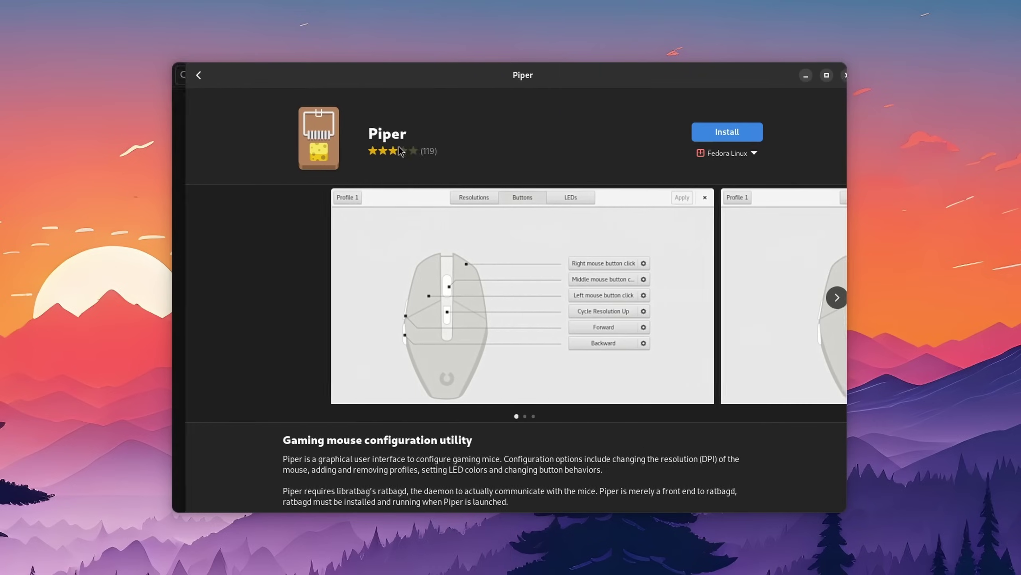
click(708, 154)
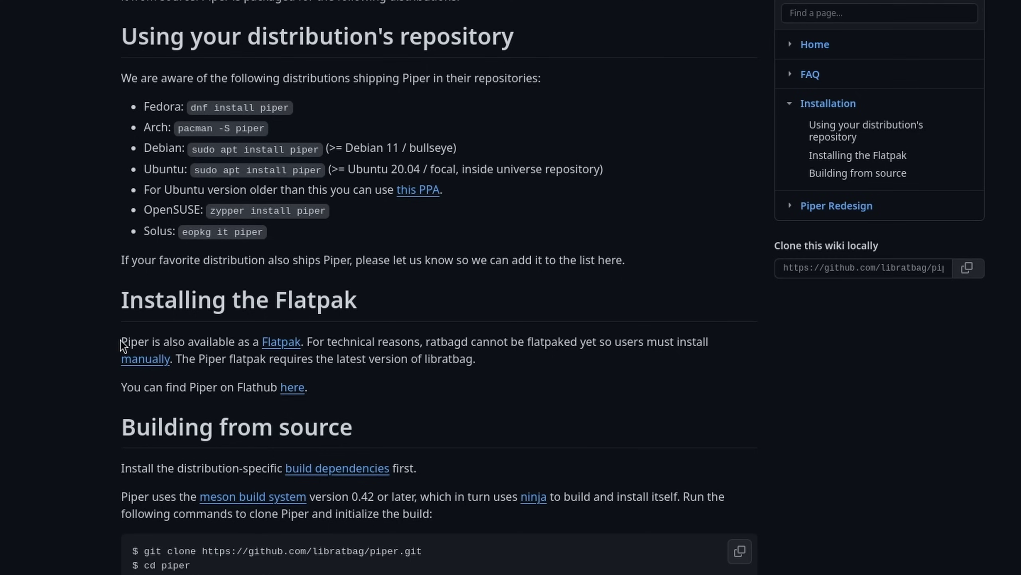
drag(120, 340, 443, 351)
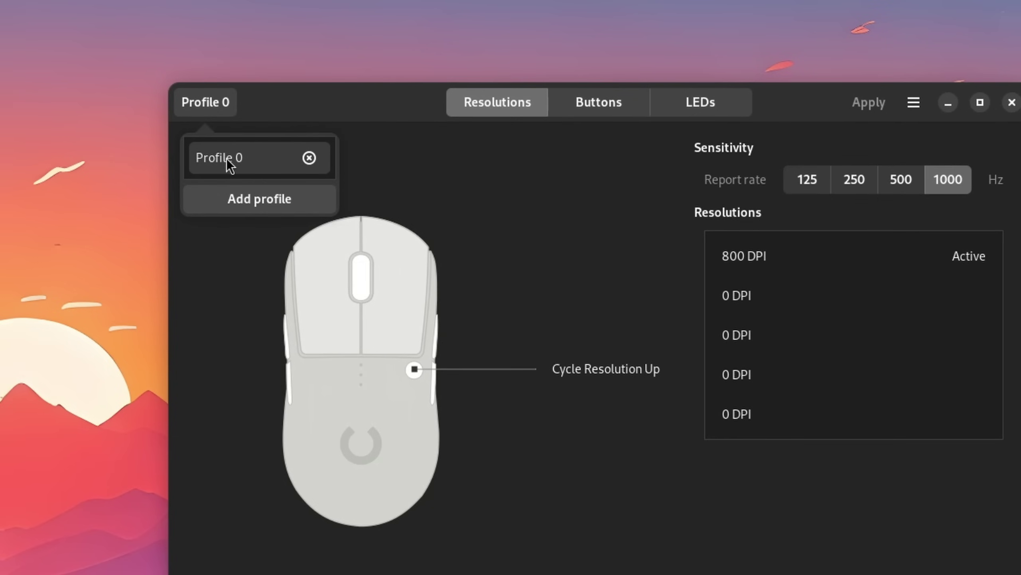
- Add a new profile and drag the 800 DPI resolution slider, ending at 850 DPI
click(269, 201)
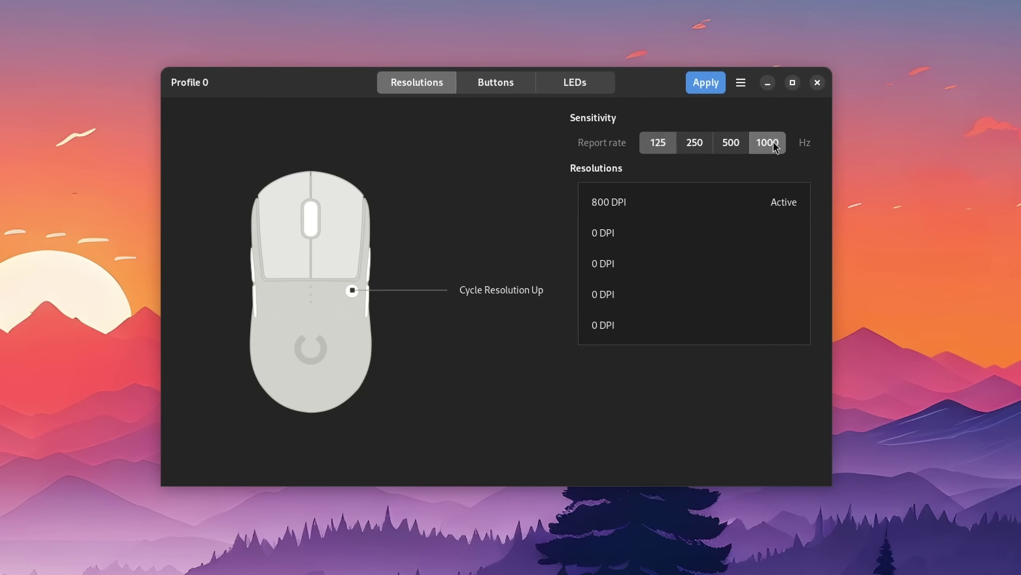
click(666, 207)
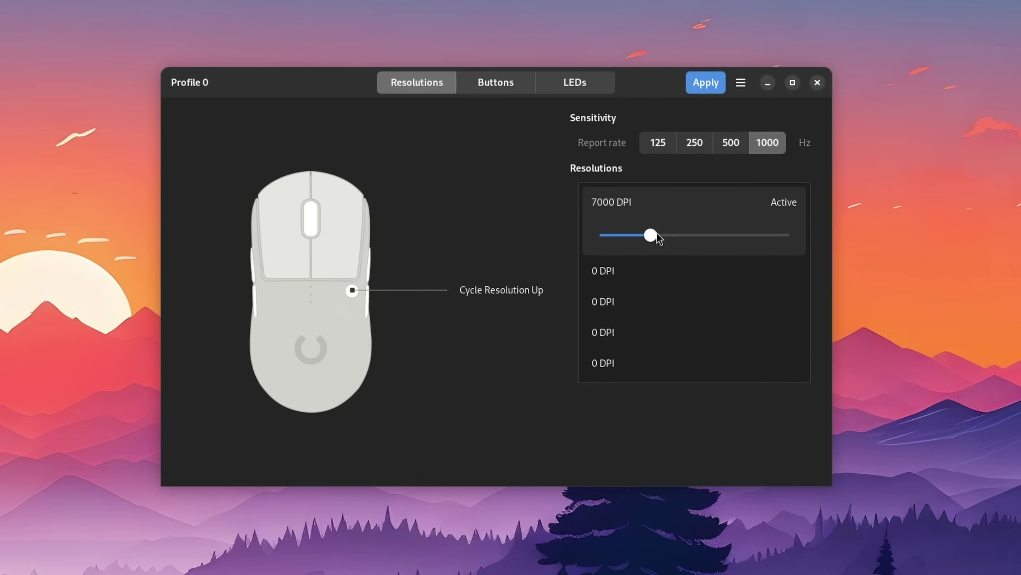
drag(656, 234, 574, 255)
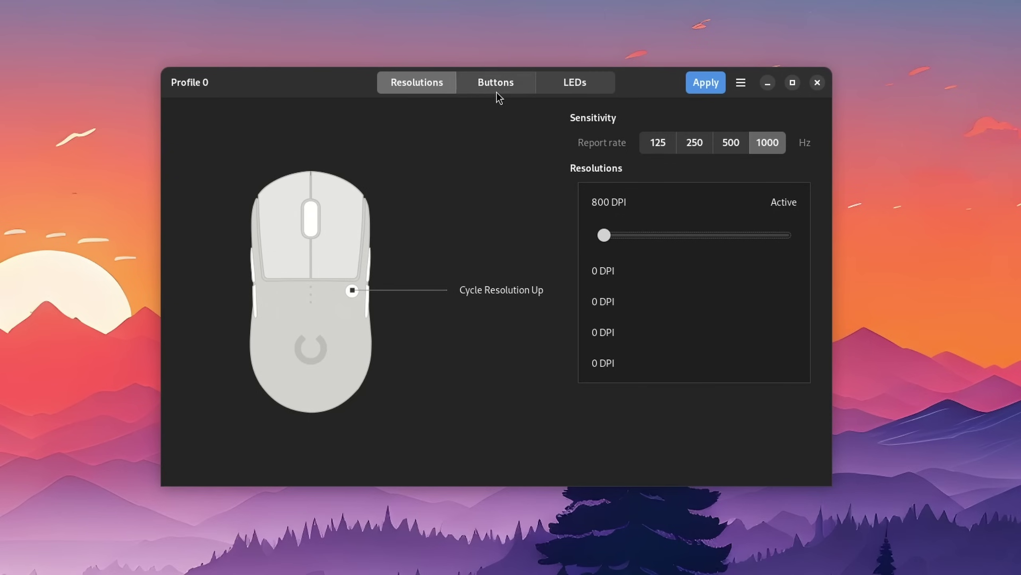
- Show the button mappings, opening and closing the left button's handedness settings unchanged
click(497, 93)
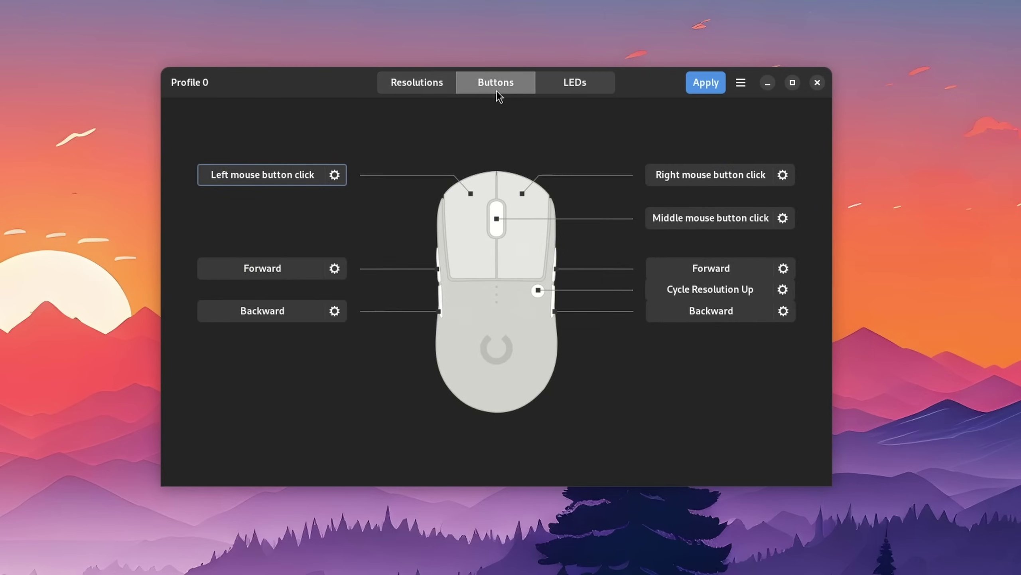
click(328, 175)
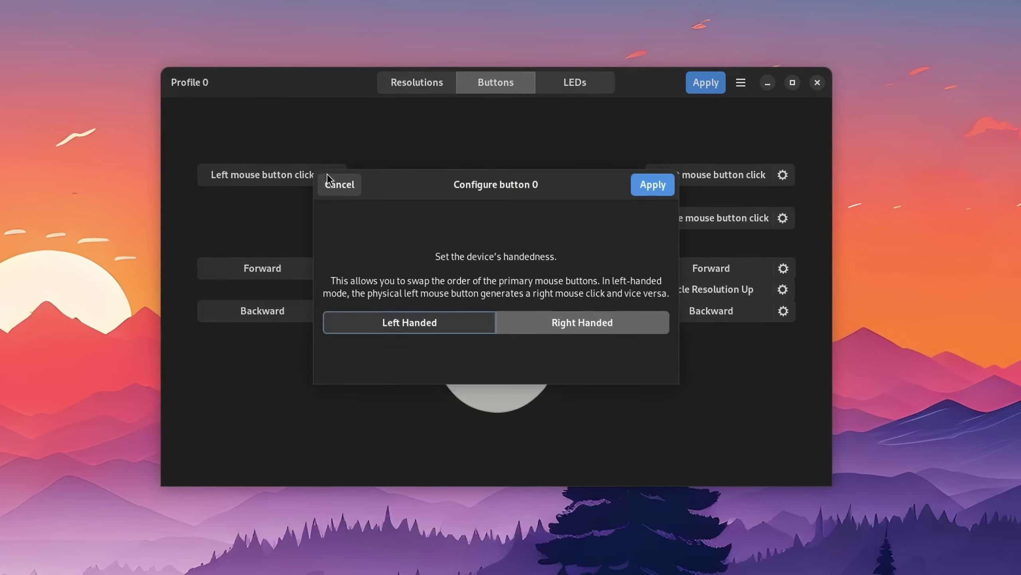
click(328, 180)
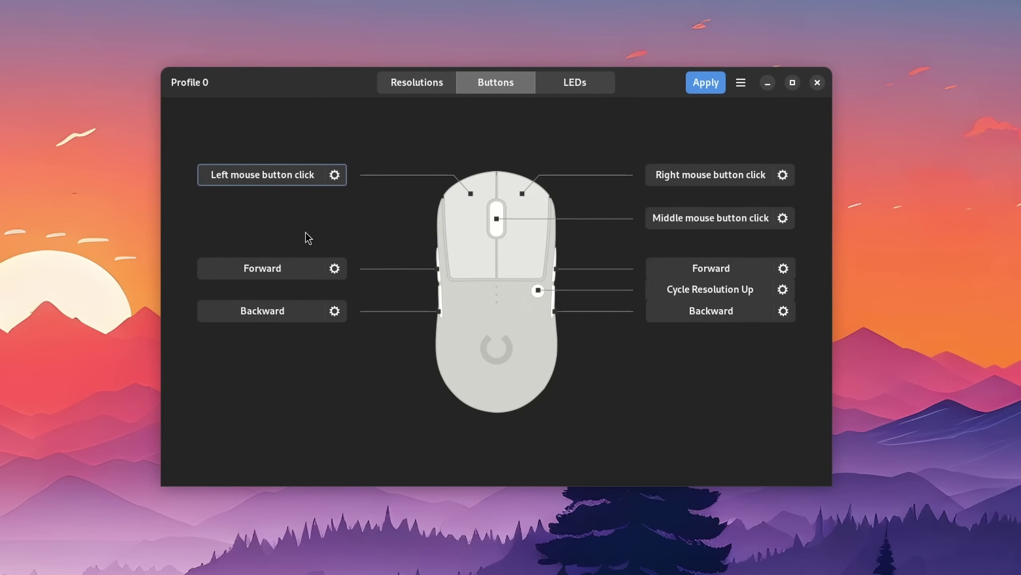
- Open the Forward button's settings, scroll its special mappings, and start recording a key-sequence macro
click(292, 272)
scroll(523, 287, down, 5)
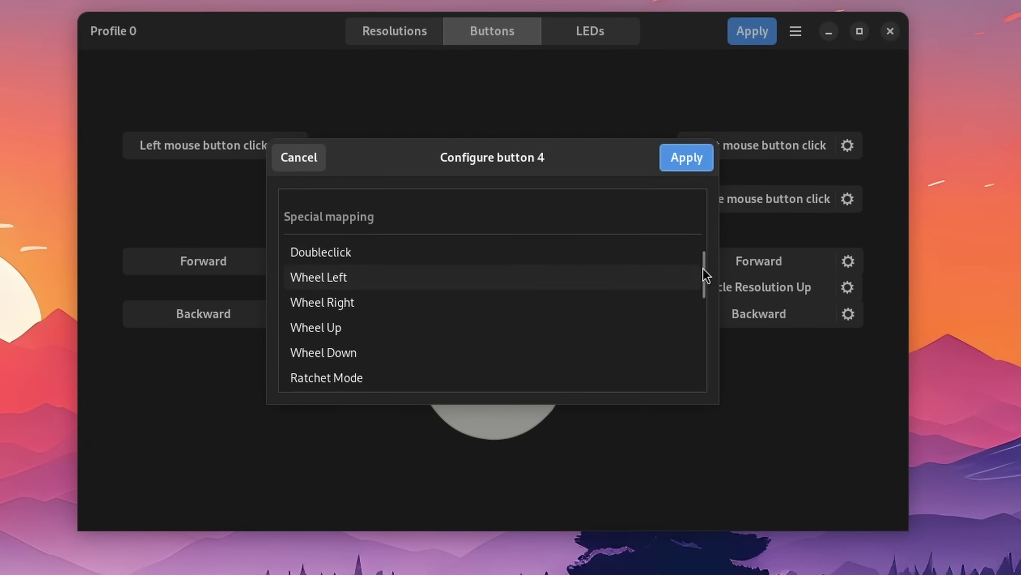
drag(705, 278, 696, 327)
click(392, 387)
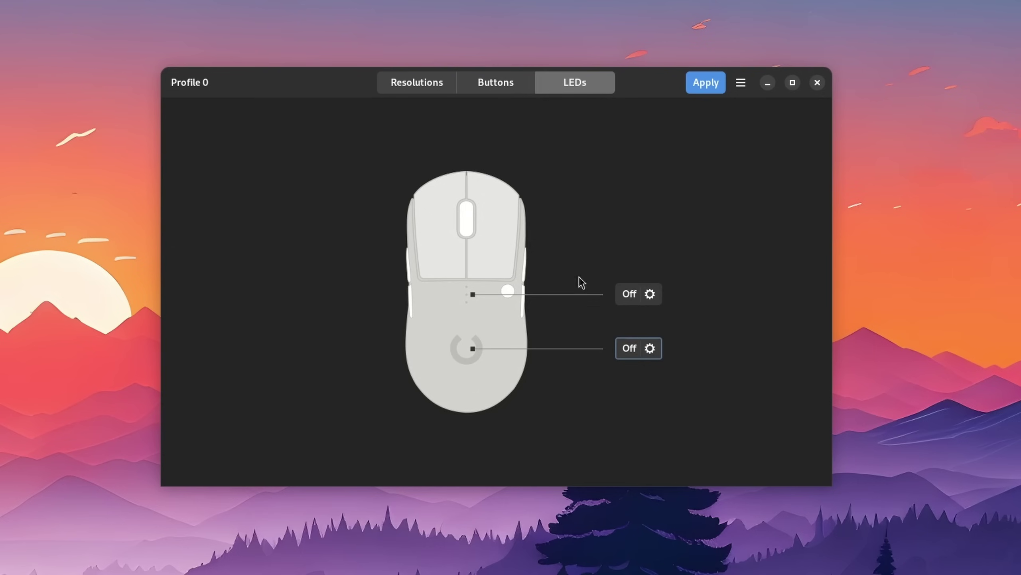
- Try solid red and colour cycling on the lower LED, set it Off, and apply to the mouse
click(629, 348)
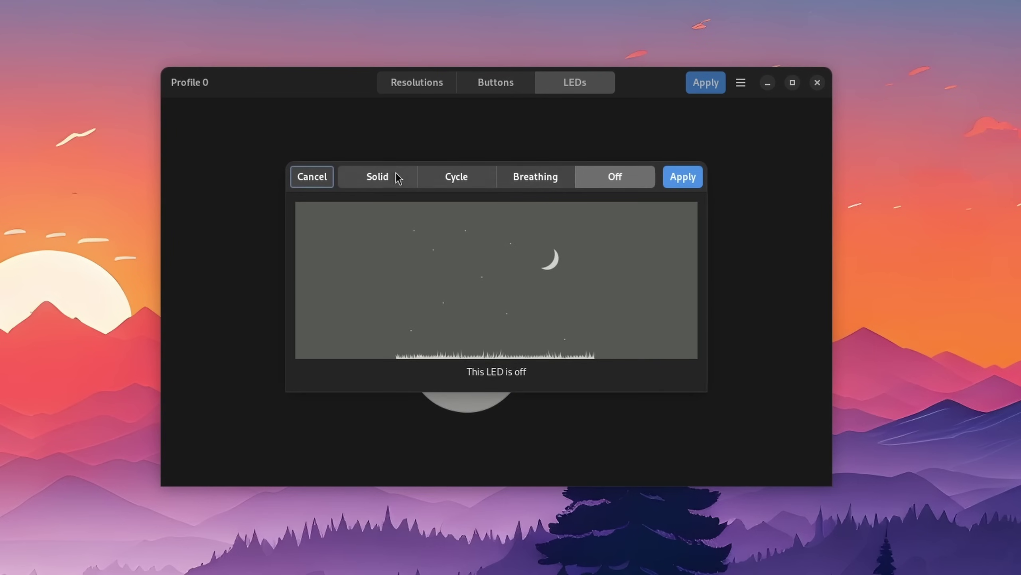
click(386, 177)
click(496, 267)
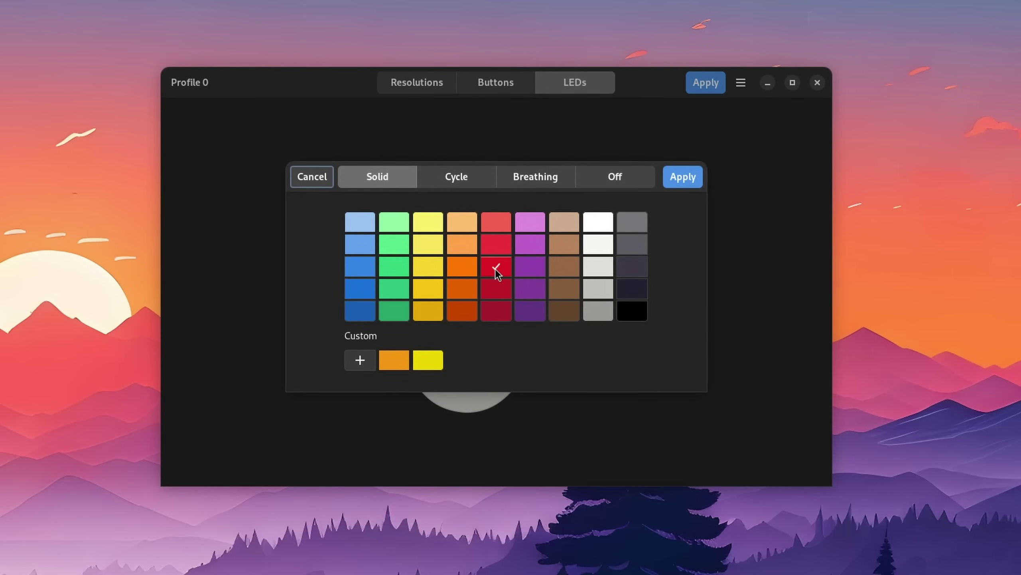
click(471, 178)
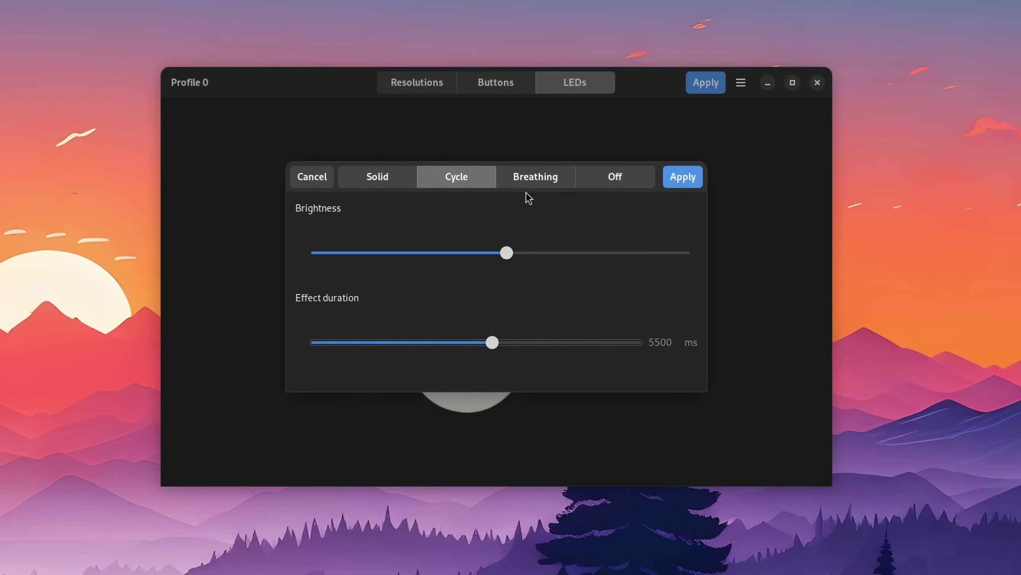
click(596, 176)
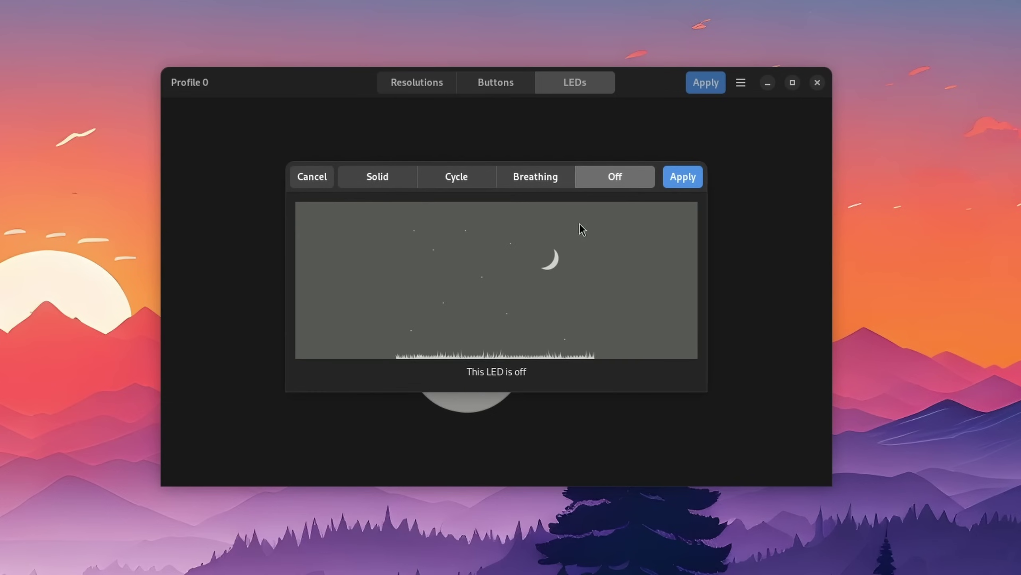
click(682, 177)
click(708, 89)
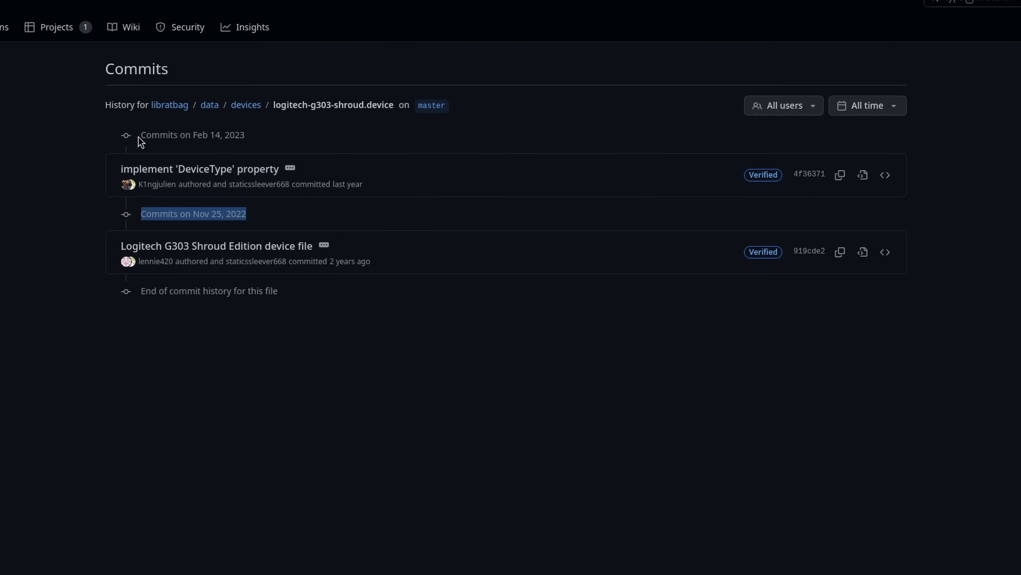
- Highlight the latest commit date, then download the raw logitech-g413.device file into Downloads
drag(138, 135, 241, 129)
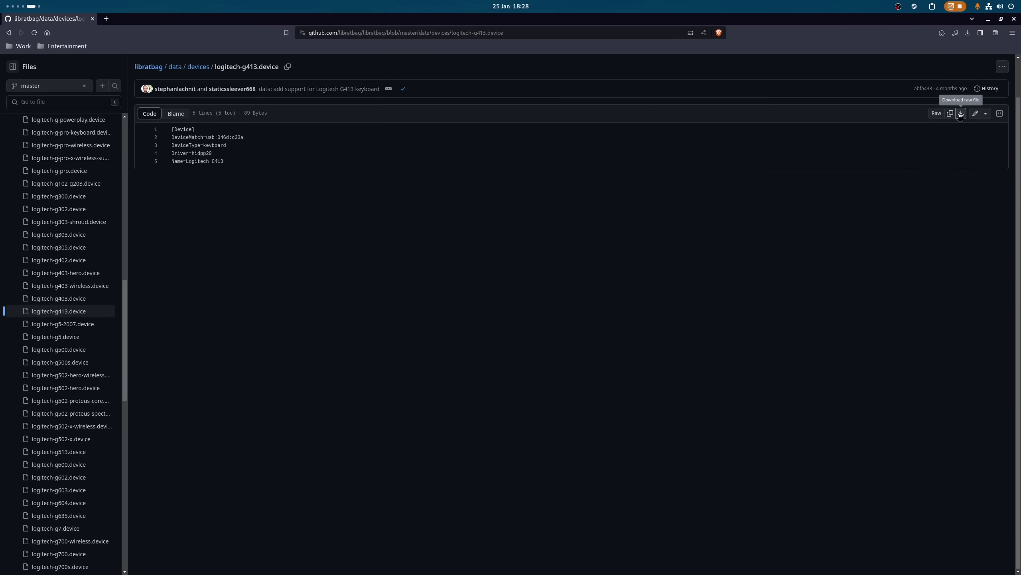
click(961, 114)
click(710, 155)
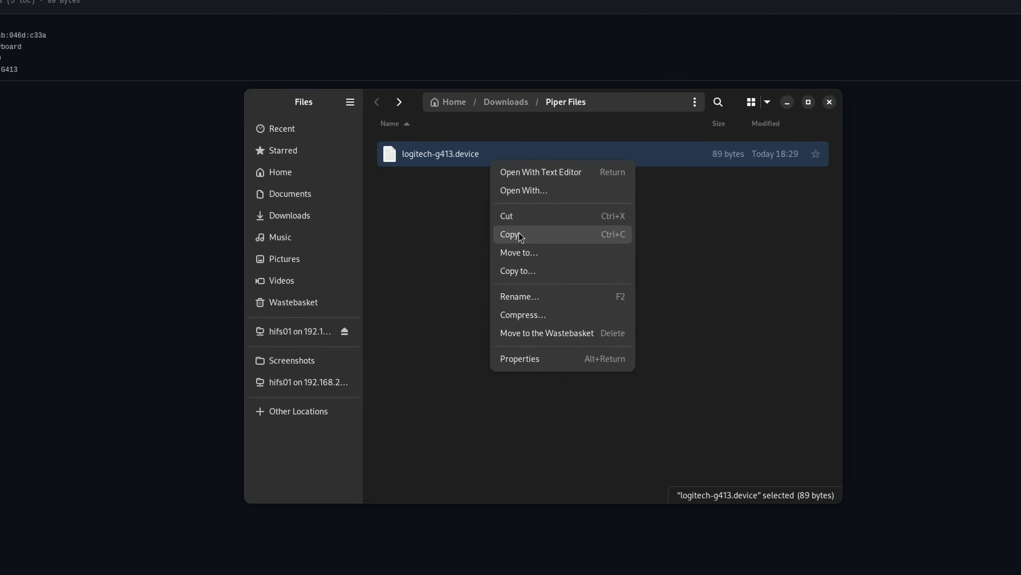
- Copy logitech-g413.device and paste it into /usr/share/libratbag through an admin: location path
click(511, 234)
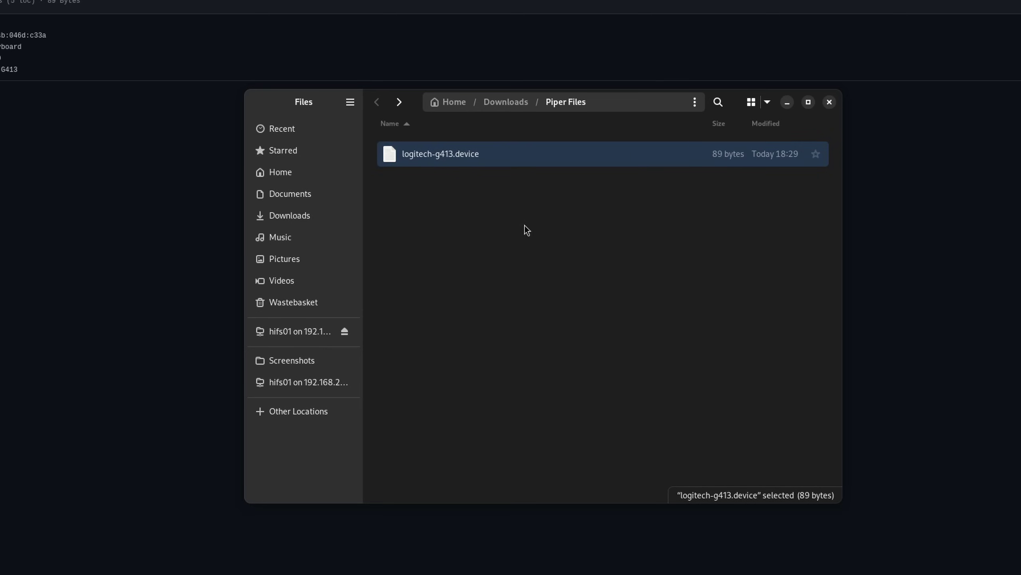
key(ctrl+l)
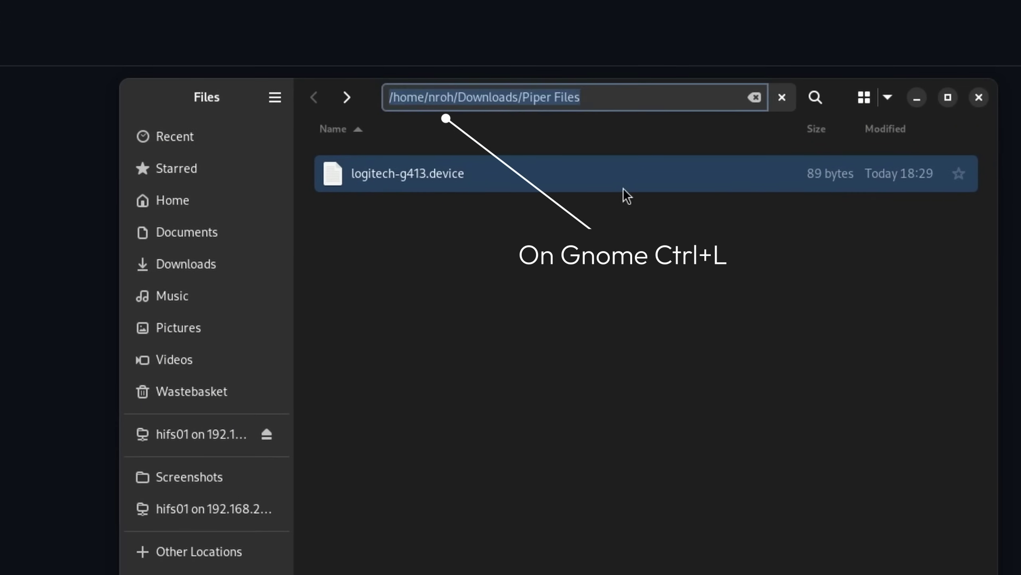
text(admin)
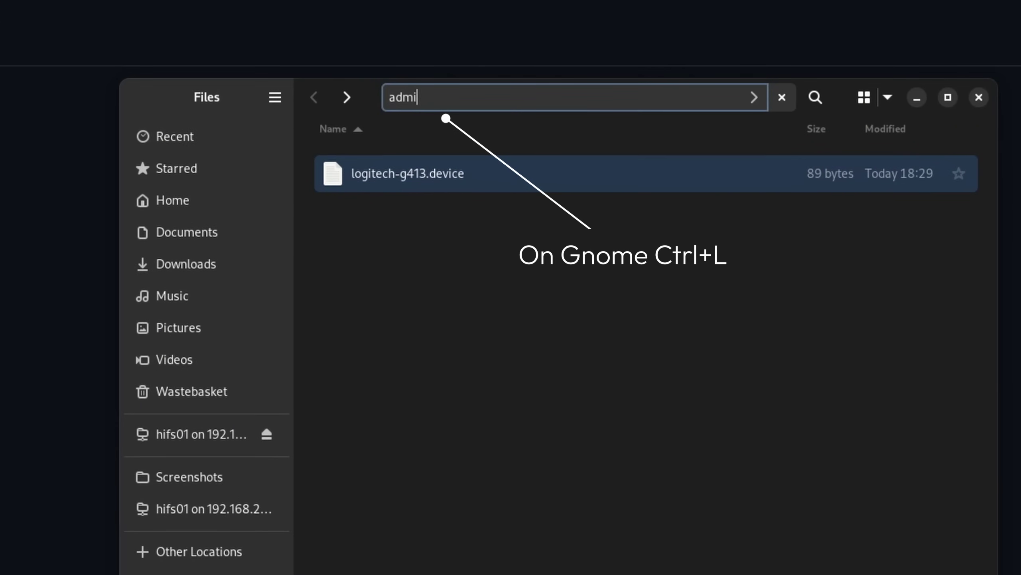
text(:)
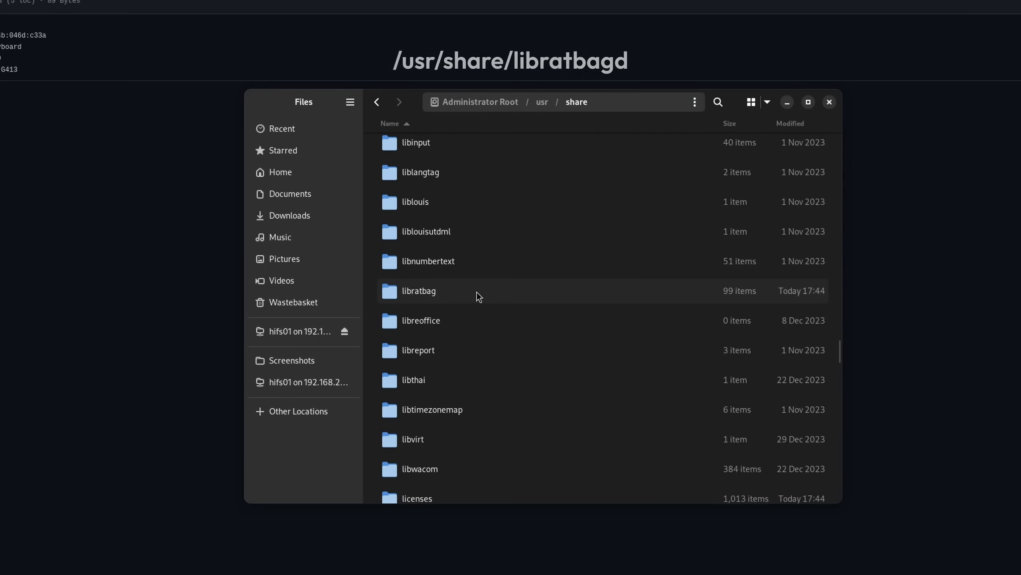
double_click(477, 292)
right_click(373, 220)
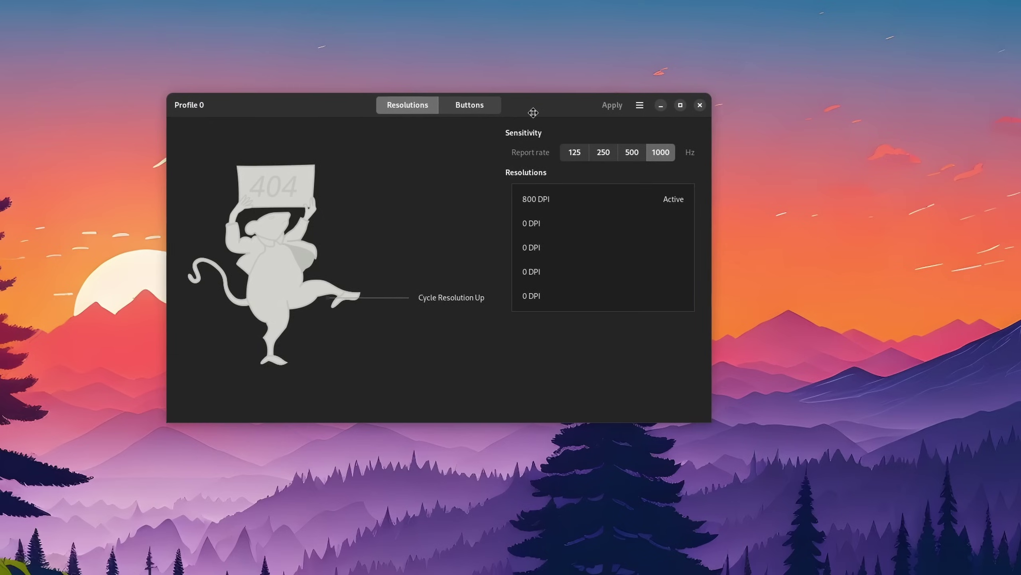
drag(533, 112, 568, 109)
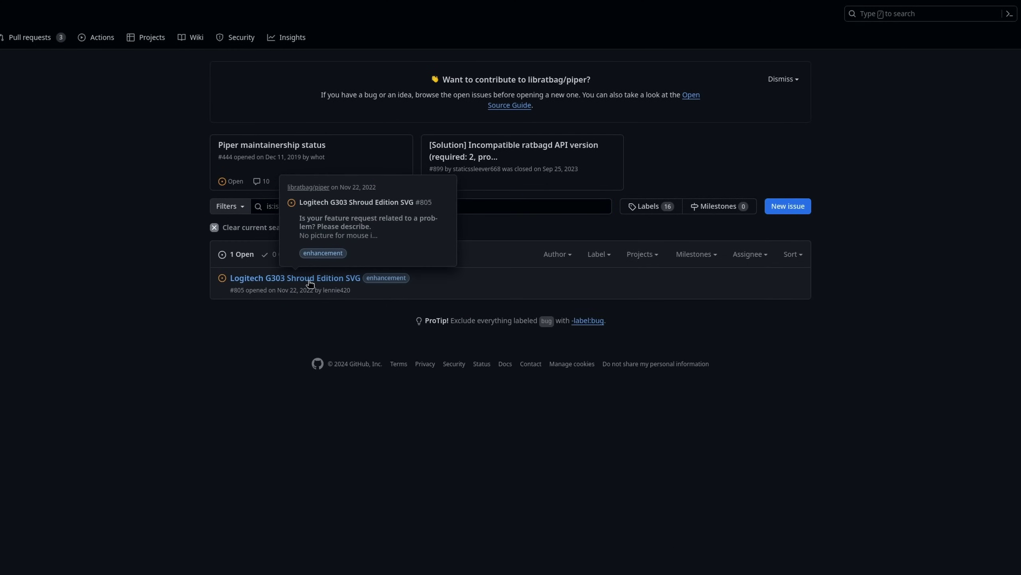
- Open Piper issue #805, 'Logitech G303 Shroud Edition SVG', on GitHub
click(310, 283)
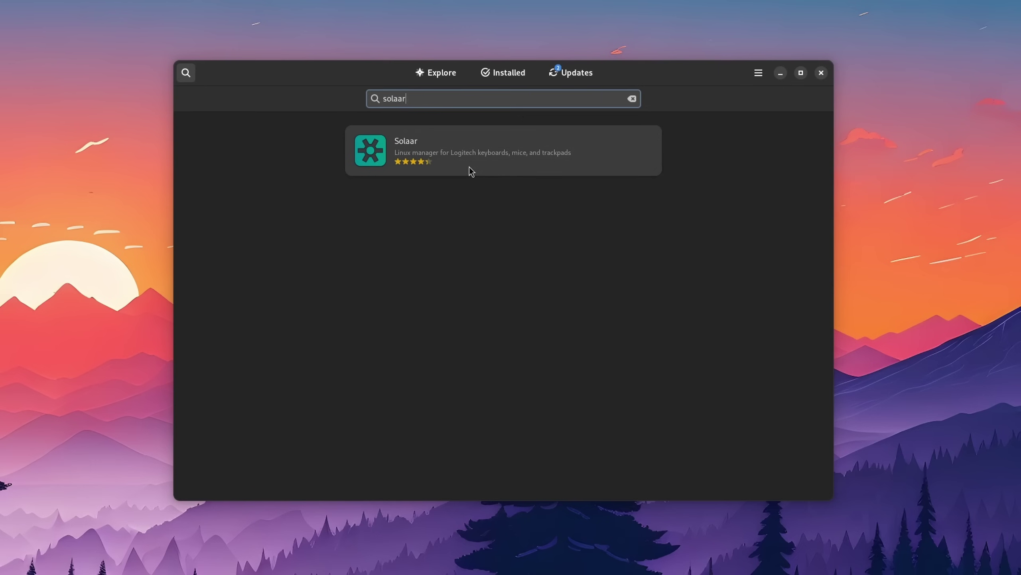
- Open the Solaar result's details page from the 'solaar' search
click(468, 170)
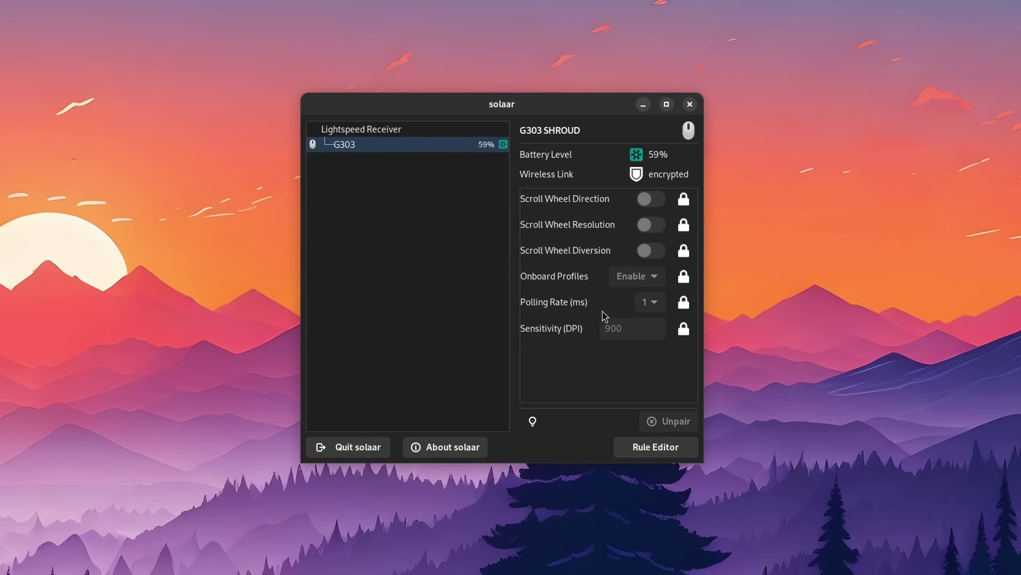
- Unlock the G303's Sensitivity (DPI) setting, select its 900 value, and show Solaar's tray menu
click(683, 329)
double_click(636, 333)
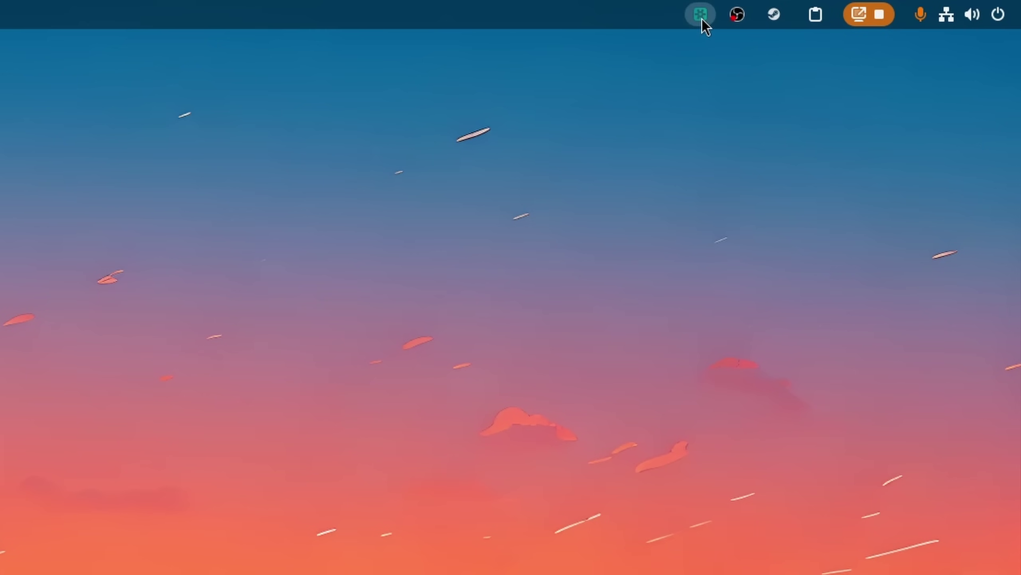
click(700, 16)
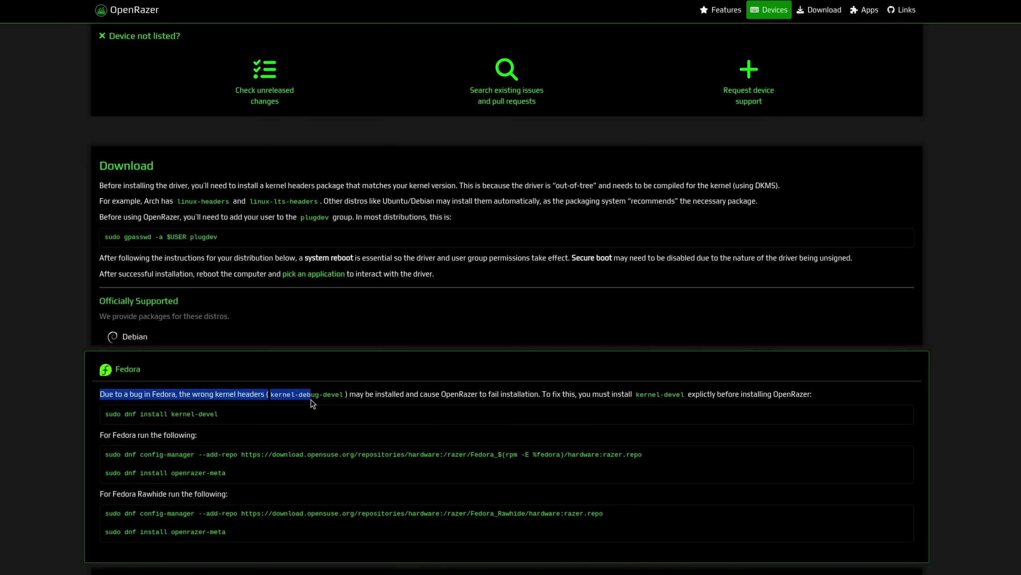
- Highlight the plugdev gpasswd command and both Fedora dnf install commands, then show the Power Off options
click(535, 396)
scroll(143, 173, down, 2)
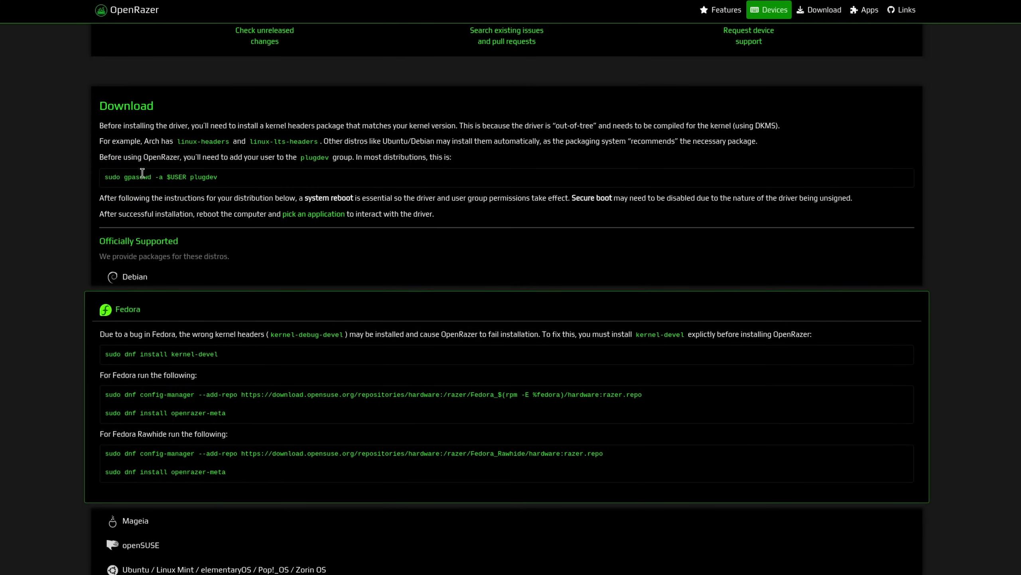
drag(104, 176, 215, 175)
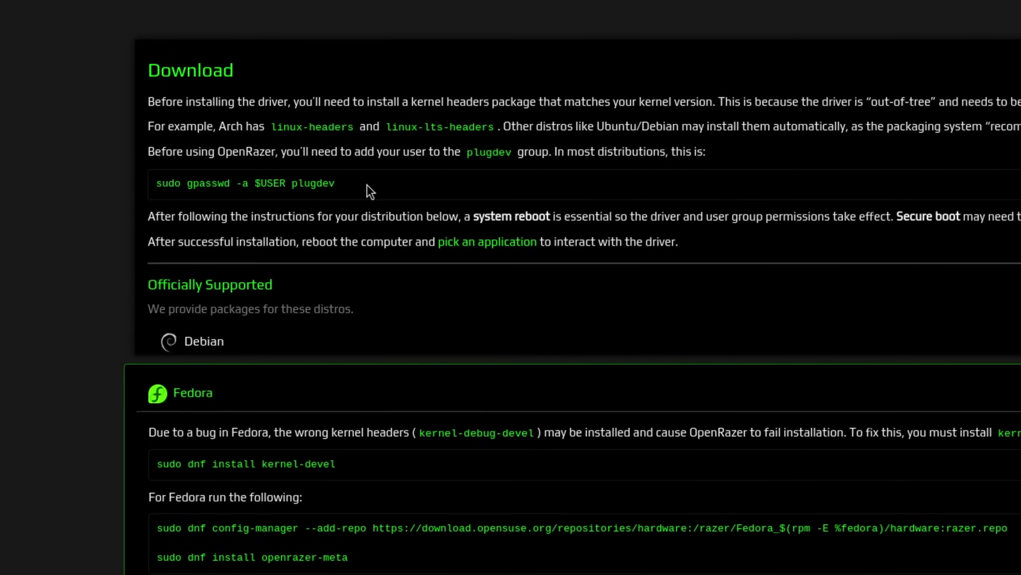
scroll(139, 214, down, 5)
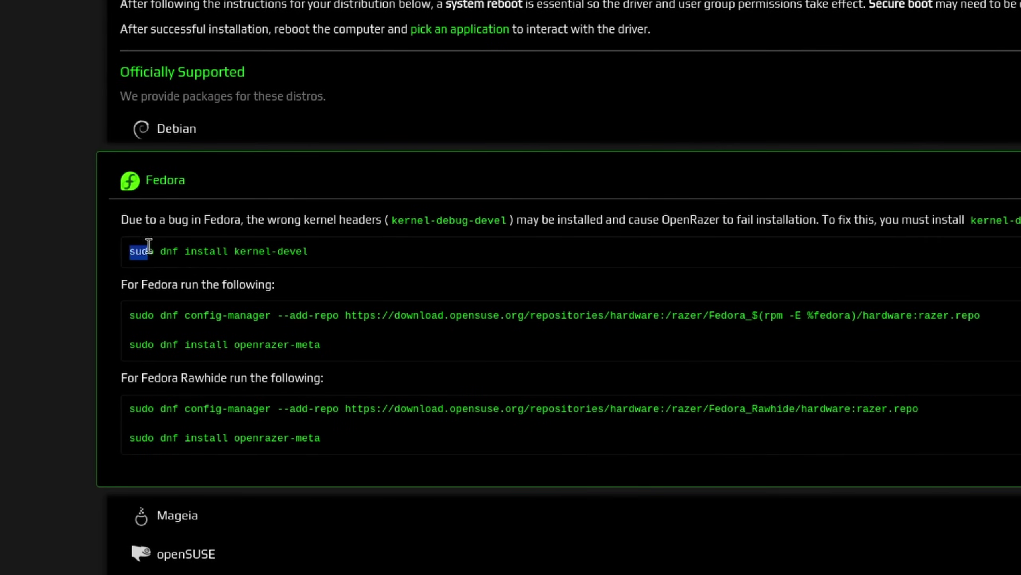
drag(131, 315, 322, 346)
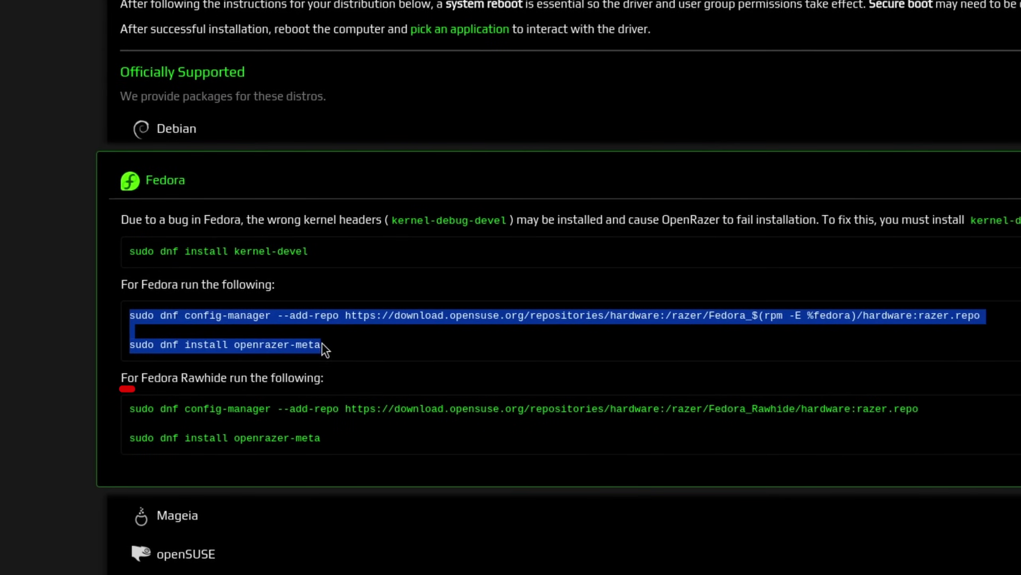
click(407, 343)
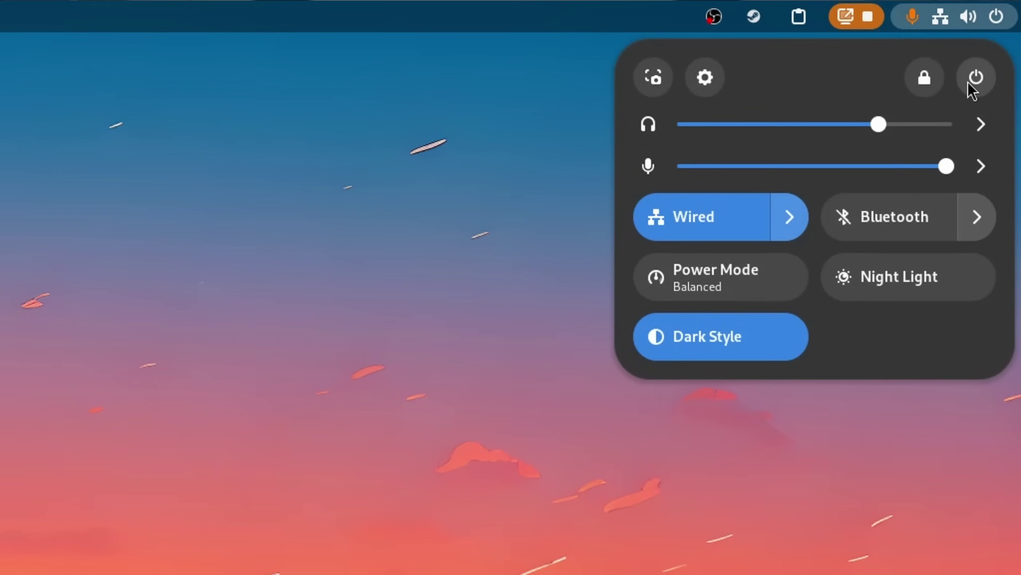
click(970, 80)
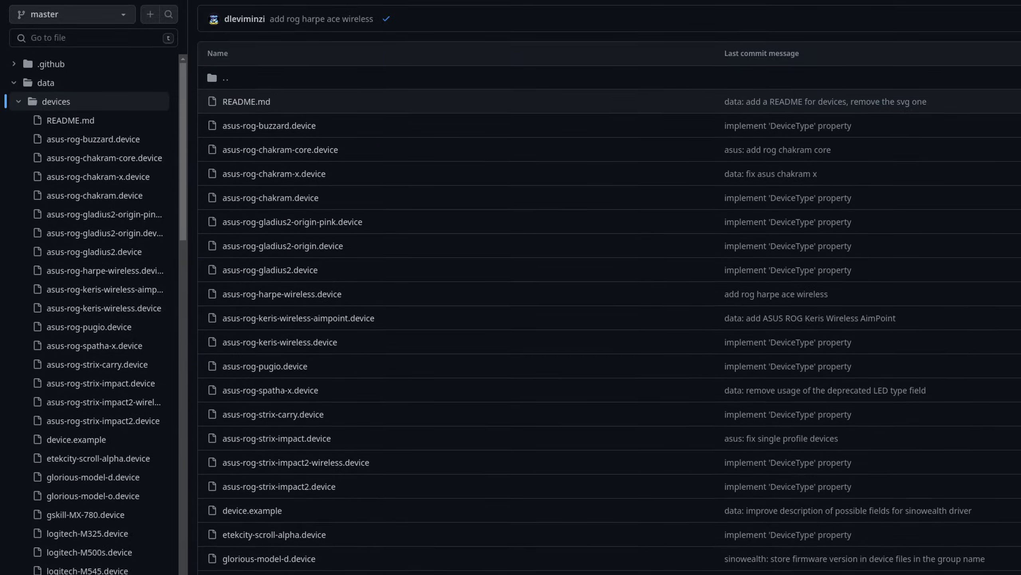
- Scroll the libratbag data/devices list past the Logitech G-series to the Roccat and SteelSeries files
scroll(511, 287, down, 12)
scroll(511, 287, down, 15)
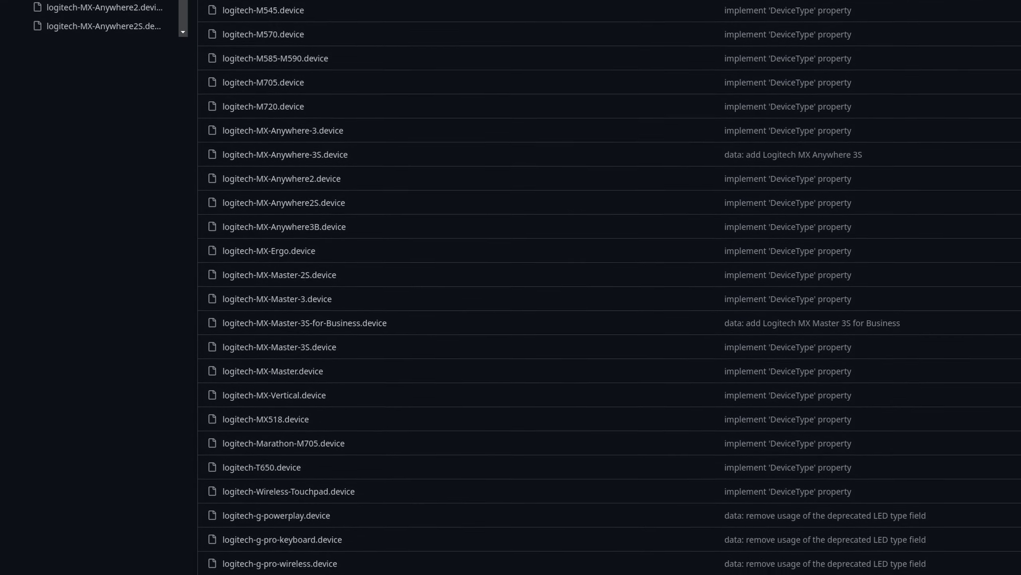
scroll(511, 288, down, 15)
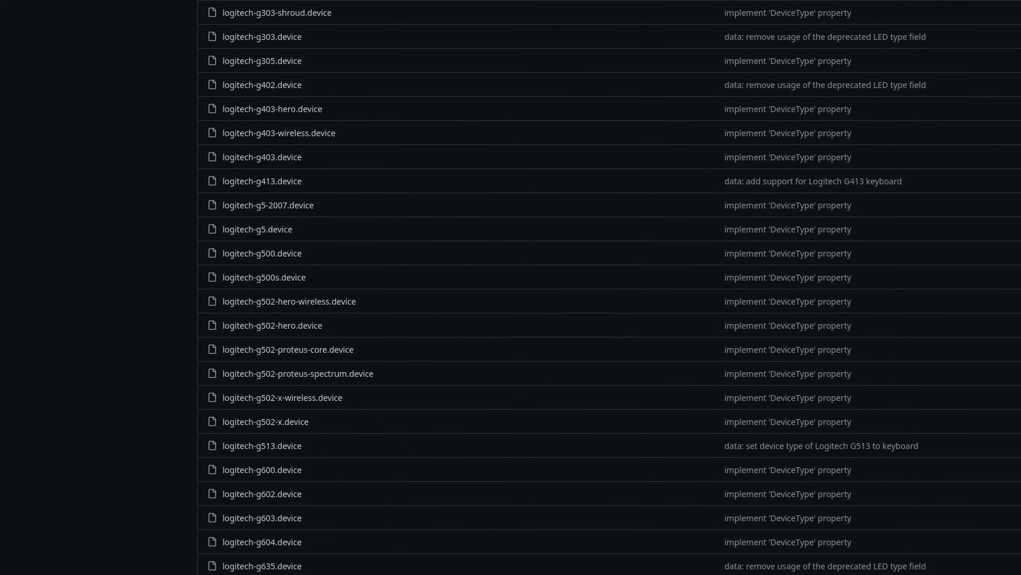
scroll(511, 287, down, 11)
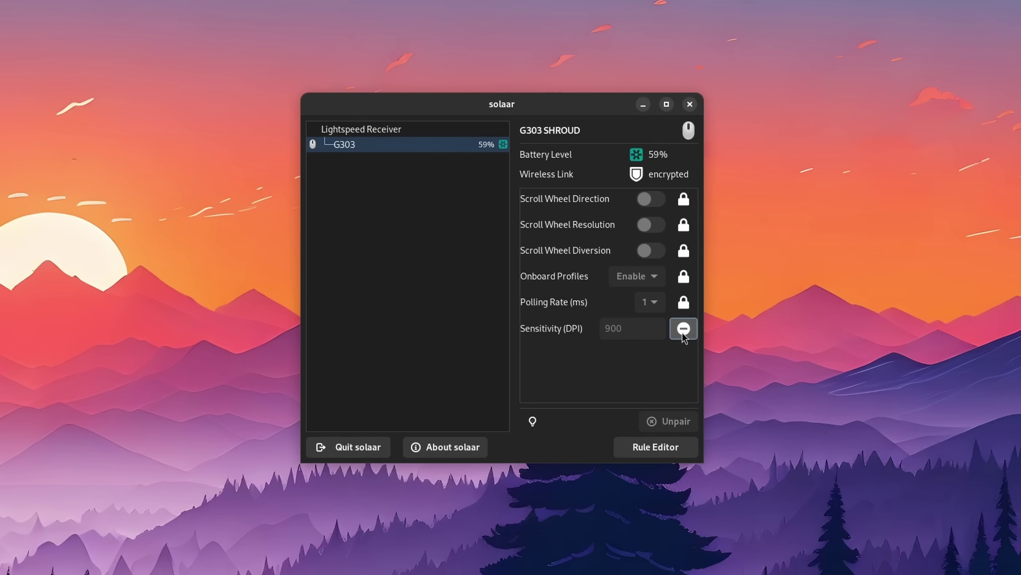
- Unlock the G303's Sensitivity (DPI) setting and select its 900 value
click(684, 330)
click(636, 332)
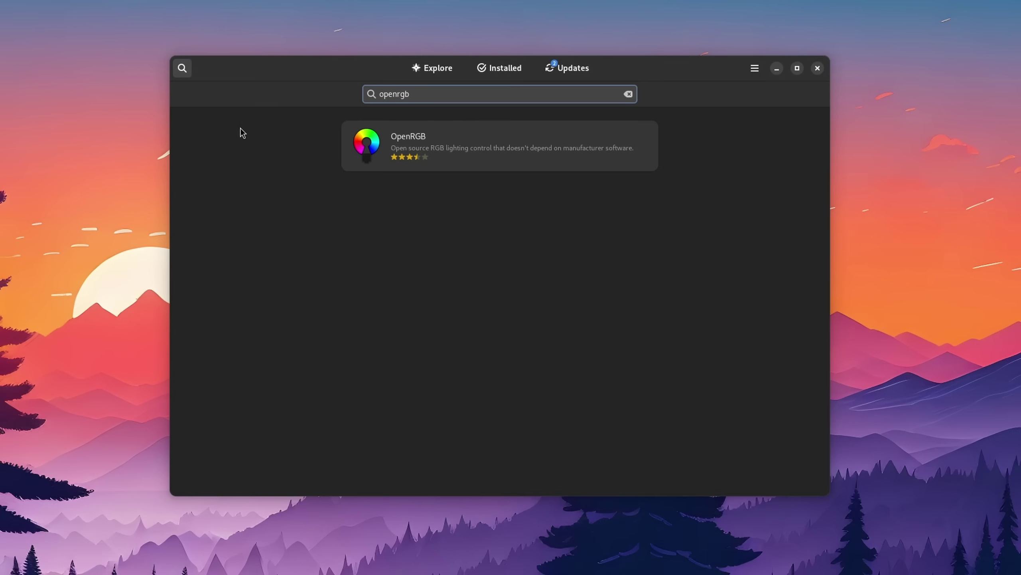
- Open the OpenRGB result's details page in GNOME Software
click(439, 152)
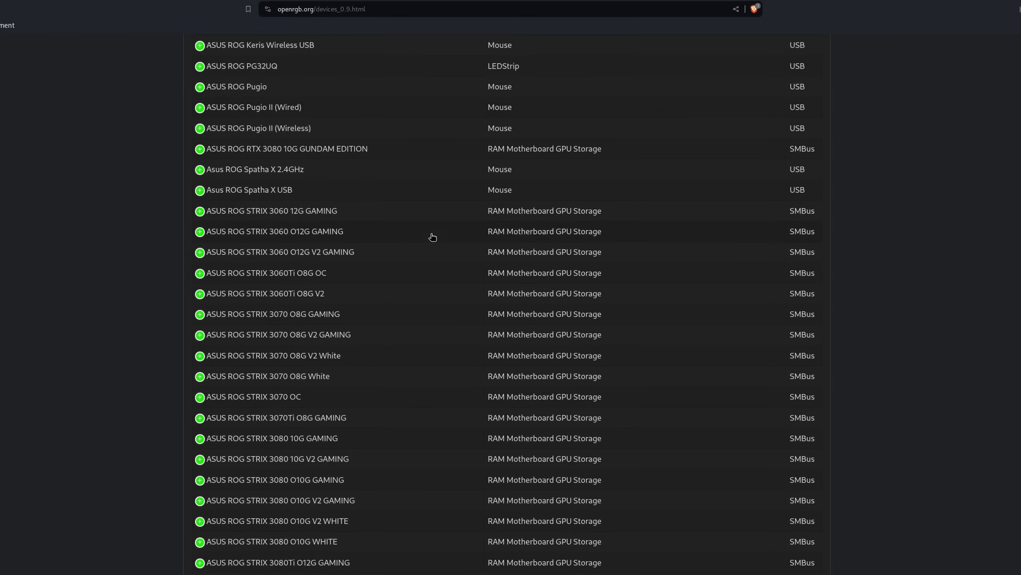
- Scroll the OpenRGB 0.9 supported devices list from the ASUS ROG entries past the Cherry keyboards
scroll(432, 237, down, 20)
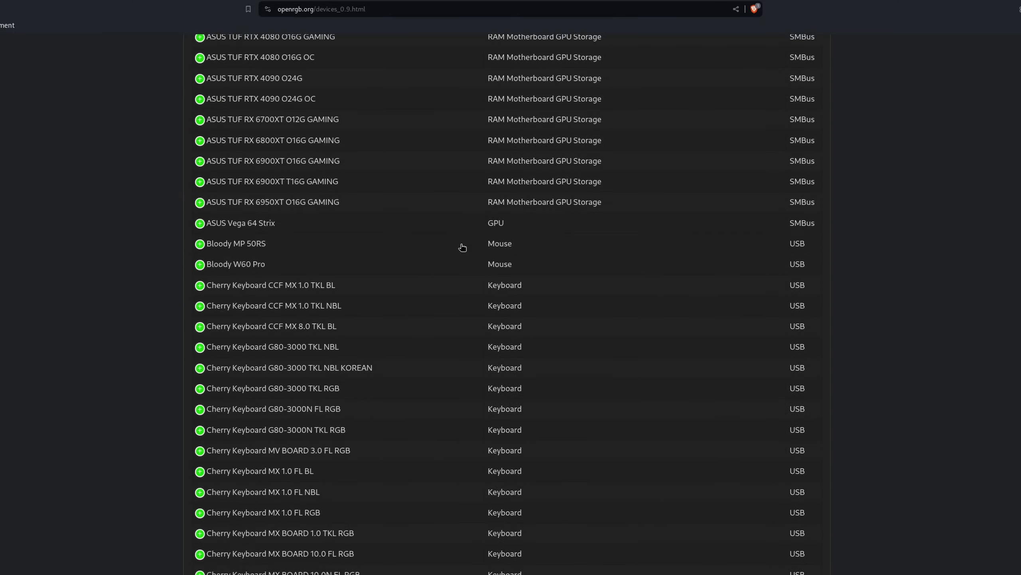
scroll(463, 248, down, 20)
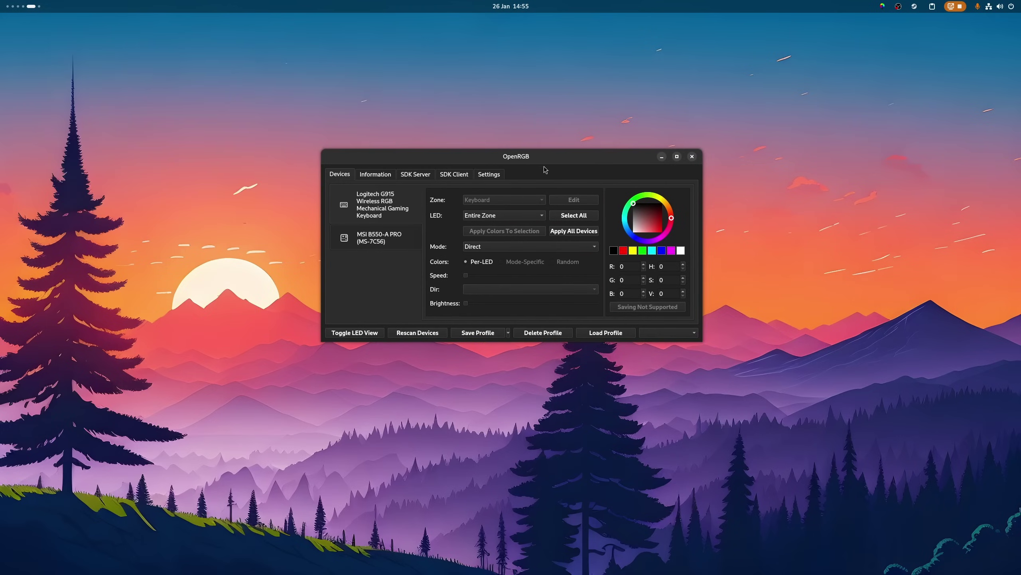
- Select the MSI B550-A PRO, set its zone to ONBOARD, and keep the mode on Static
click(387, 236)
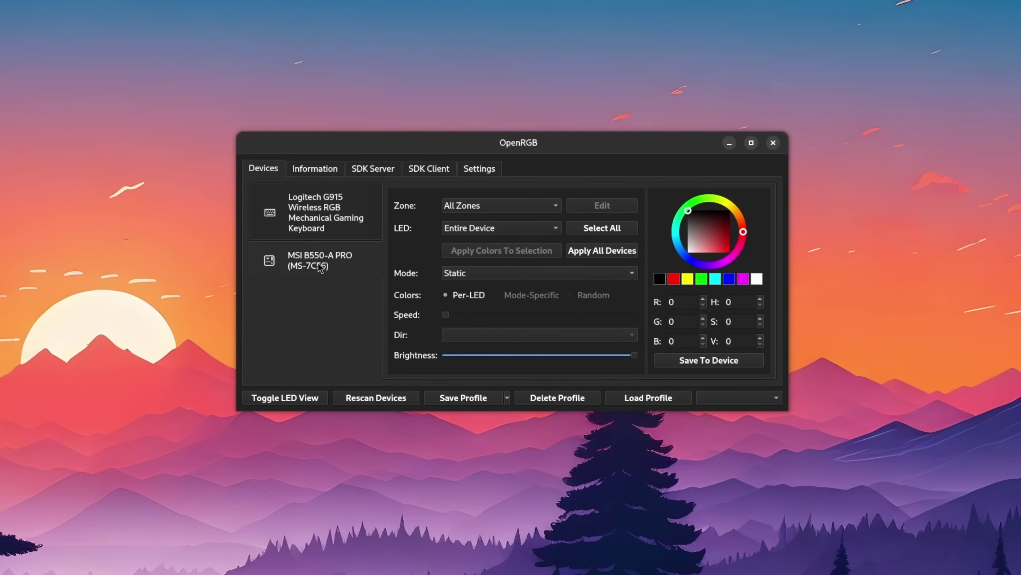
click(487, 205)
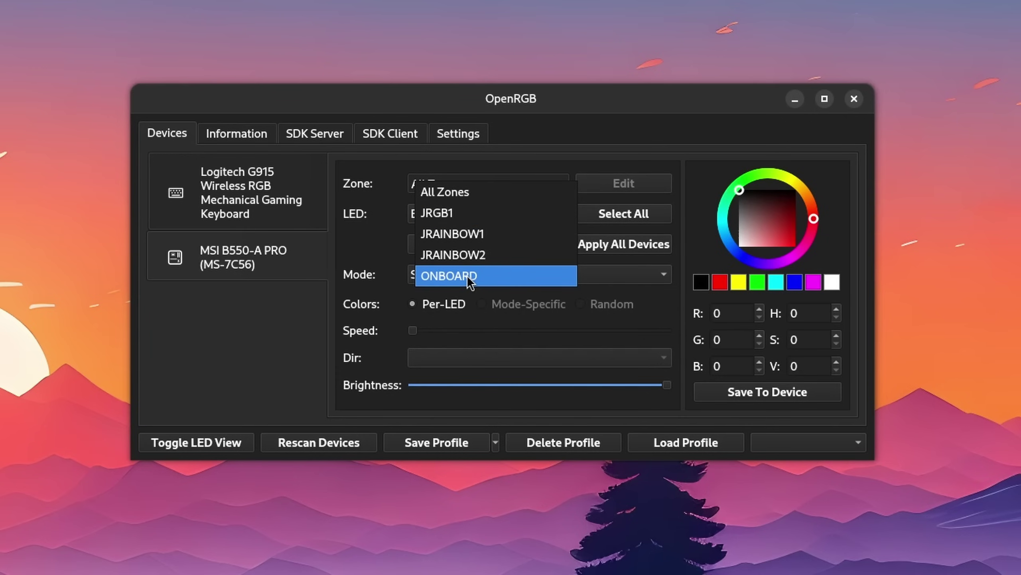
click(469, 277)
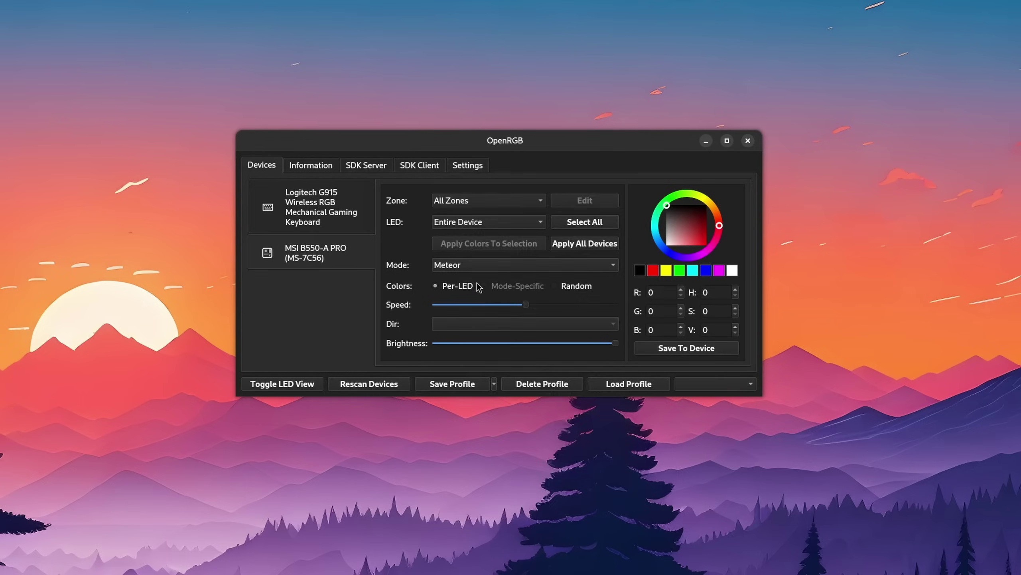
click(472, 276)
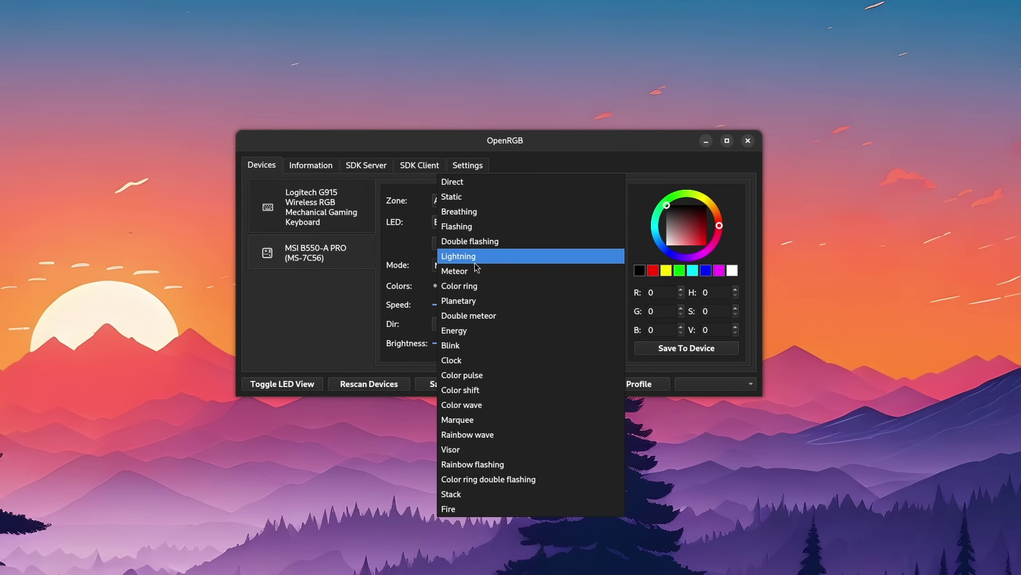
click(472, 200)
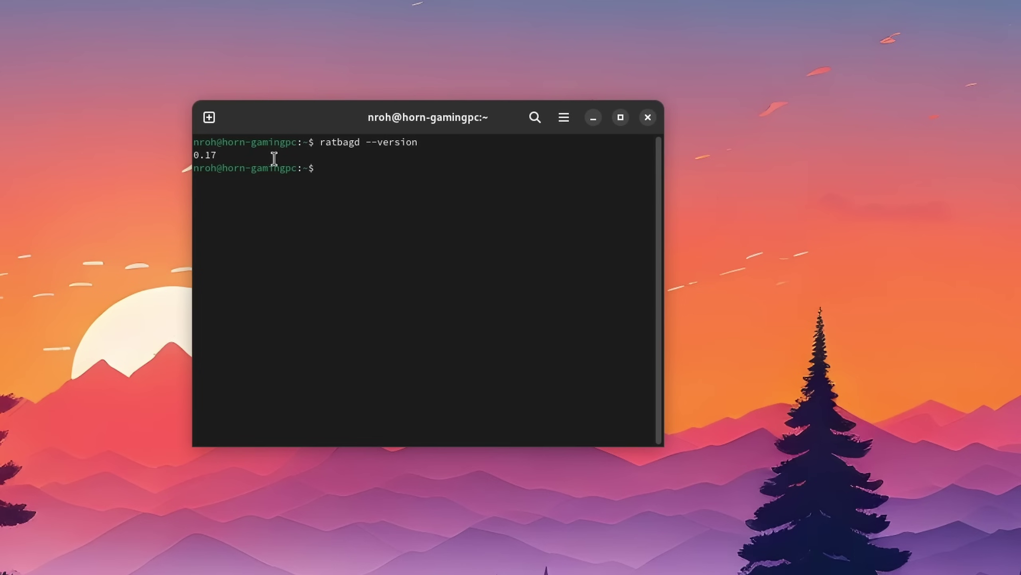
- Highlight the ratbagd version output confirming 0.17, then clear the highlight
triple_click(273, 155)
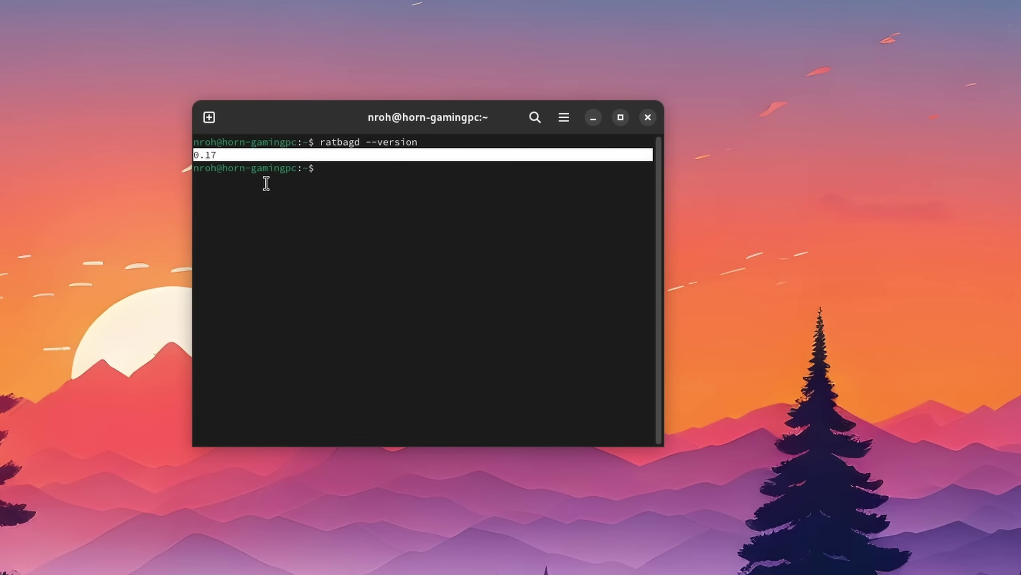
click(364, 195)
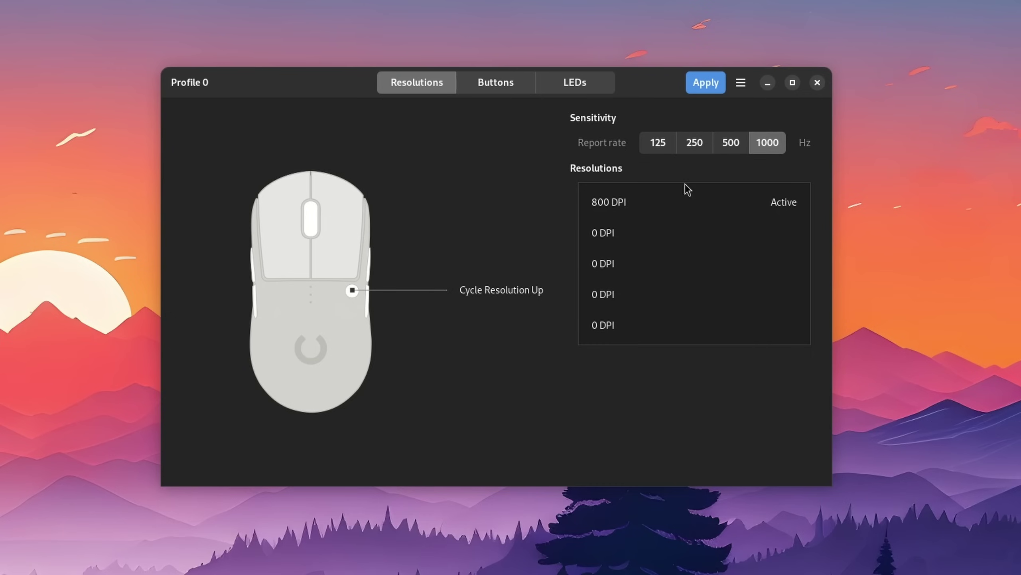
- Change the 800 DPI resolution with the slider, then view the mouse's LED settings
click(687, 190)
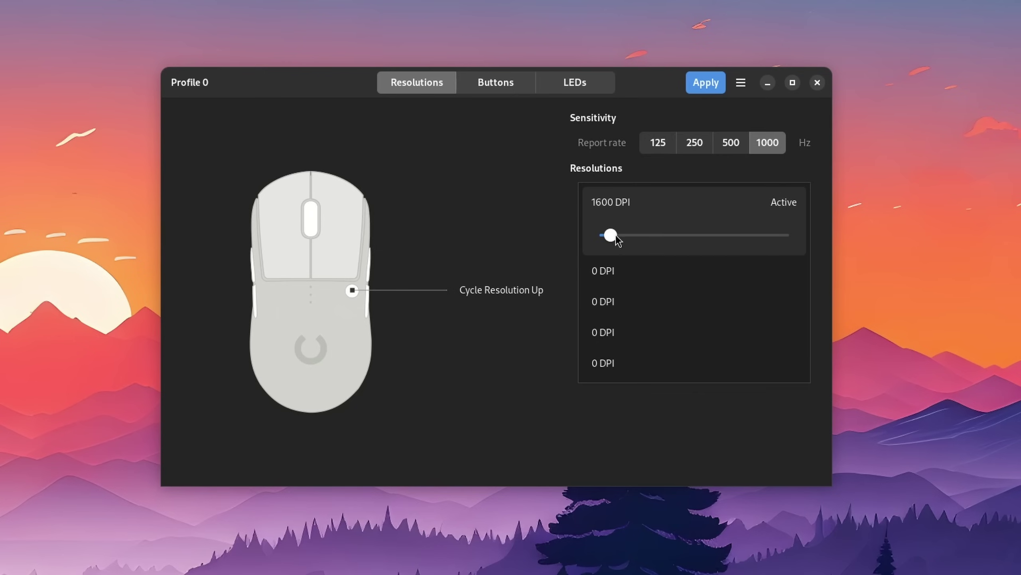
scroll(610, 234, down, 4)
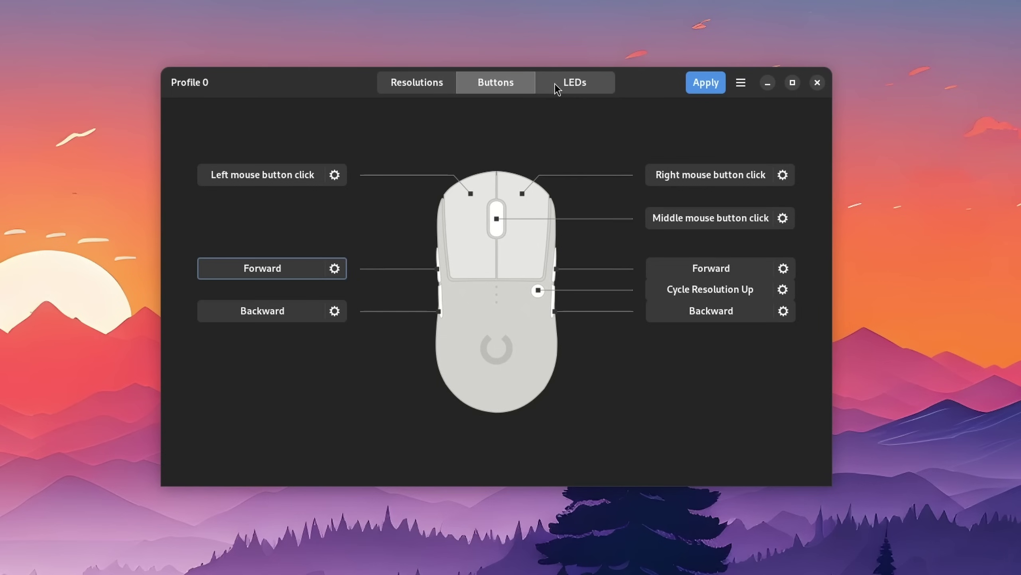
click(555, 84)
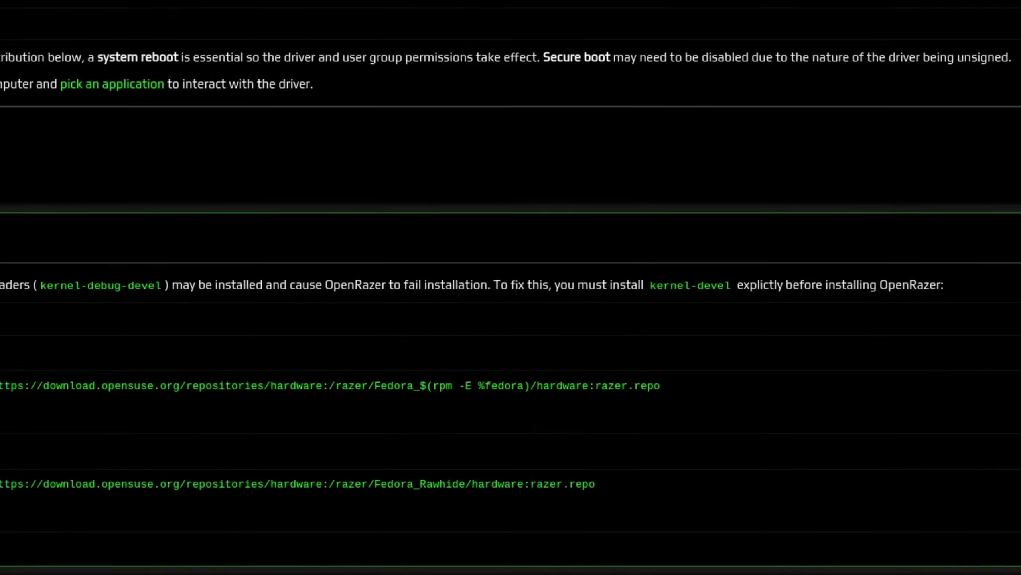
- Select the Fedora razer repository command line, then clear the selection
triple_click(120, 395)
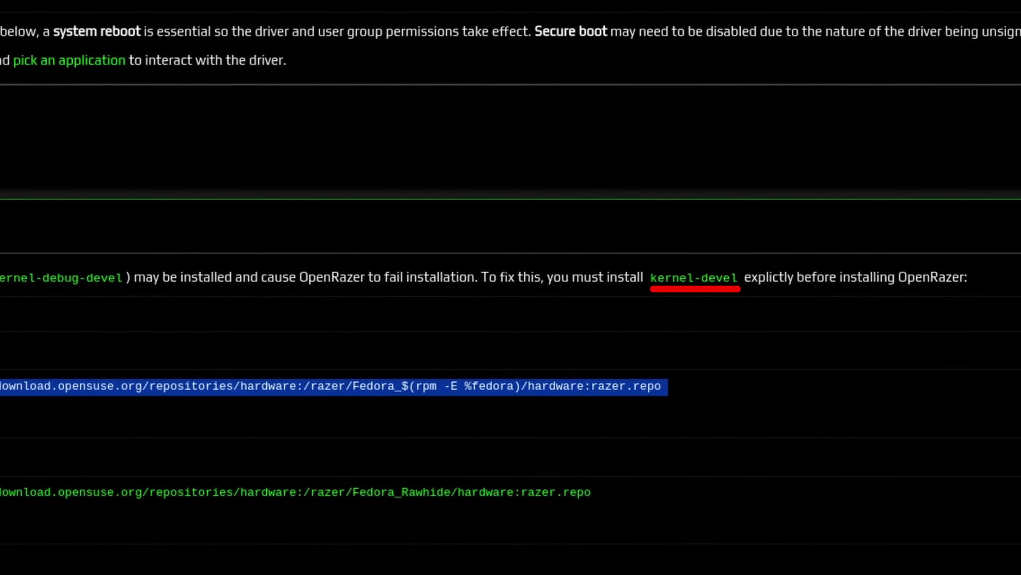
click(8, 427)
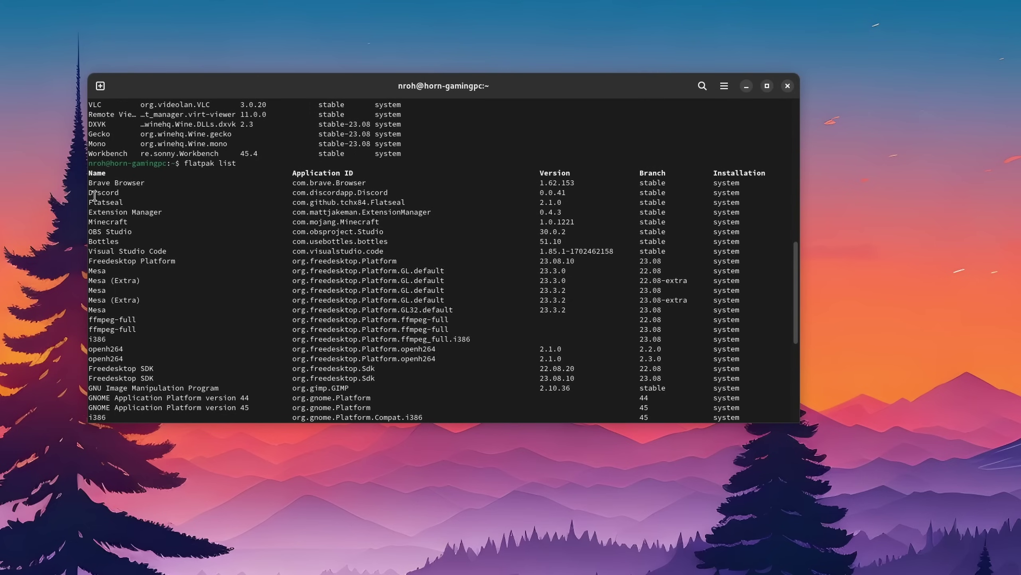
- Scroll the flatpak list output and mark the Mesa through i386 runtime rows
scroll(101, 257, down, 2)
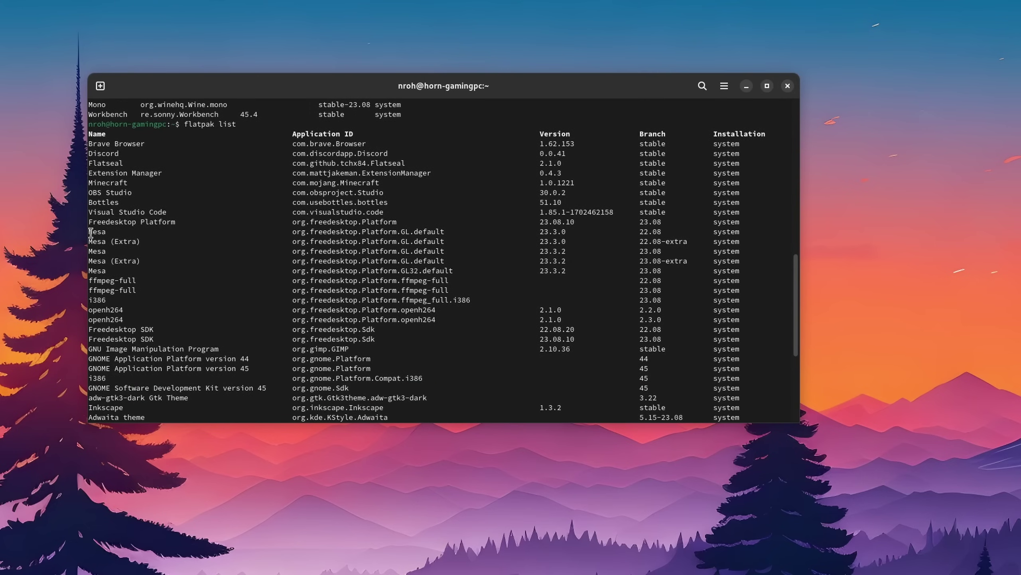
drag(91, 233, 195, 300)
- Clear the marked rows, then review GIMP's and Remote Viewer's sandbox permissions in Flatseal
click(274, 326)
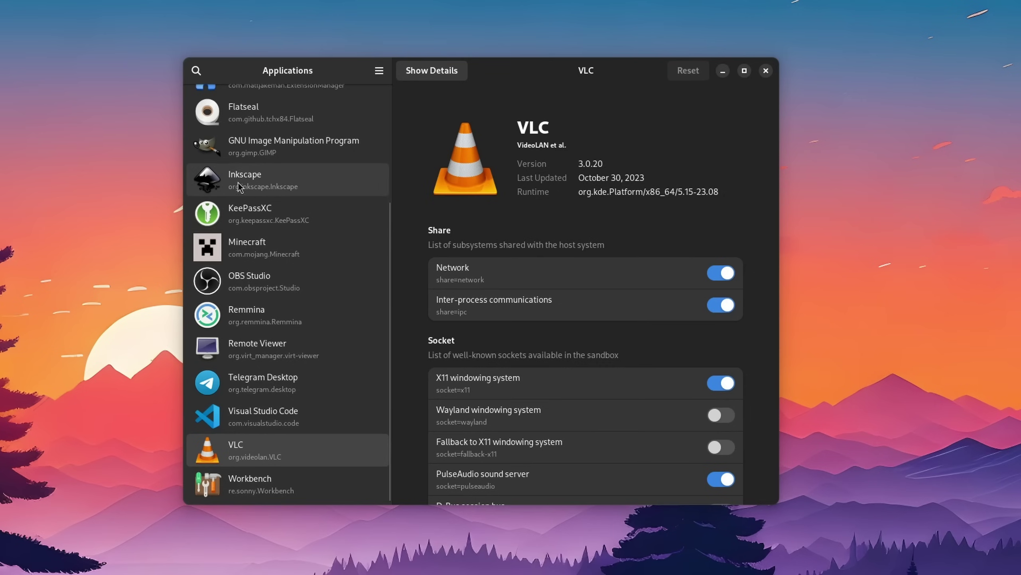
click(238, 157)
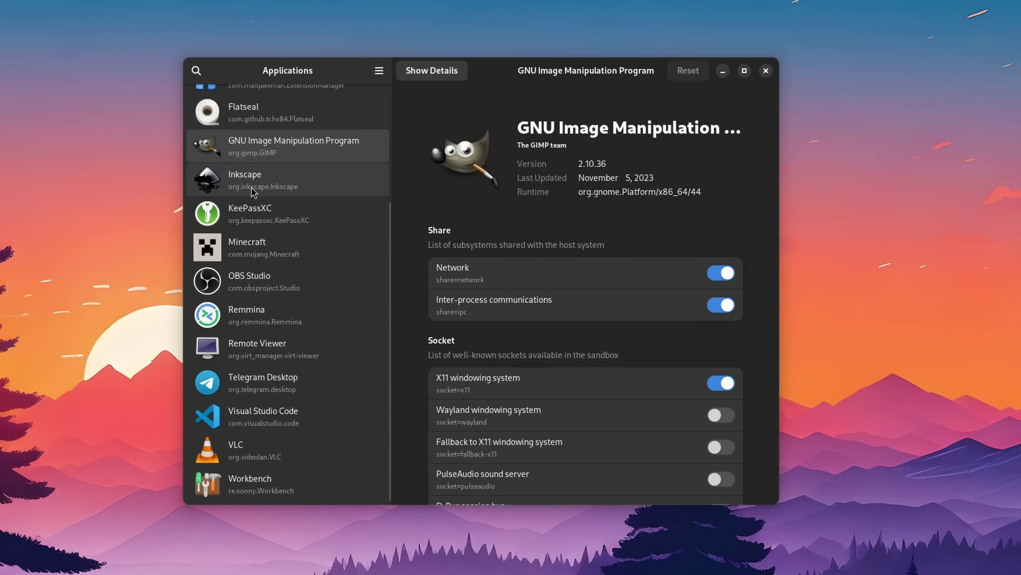
scroll(435, 339, down, 6)
scroll(438, 340, down, 6)
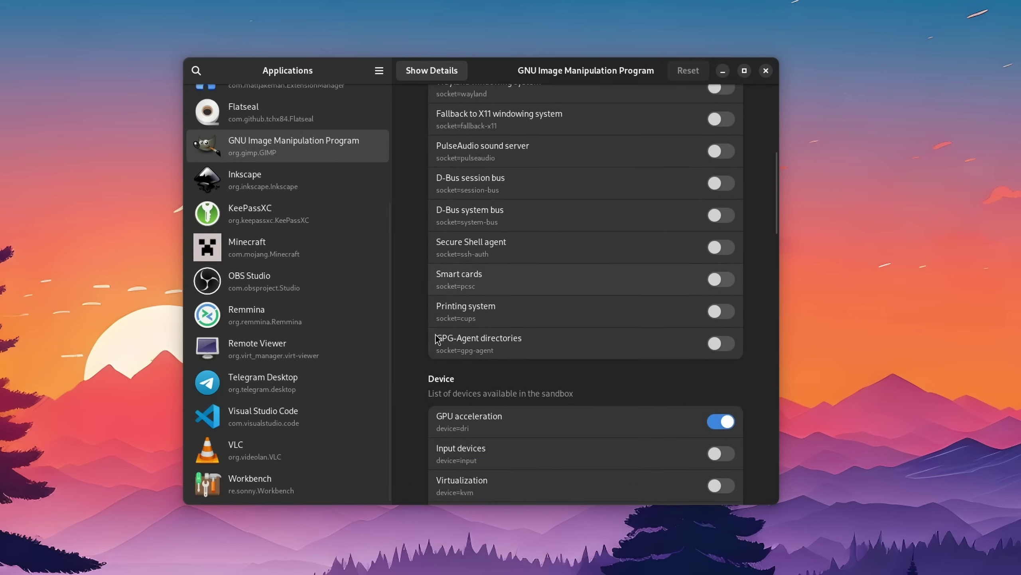
click(270, 350)
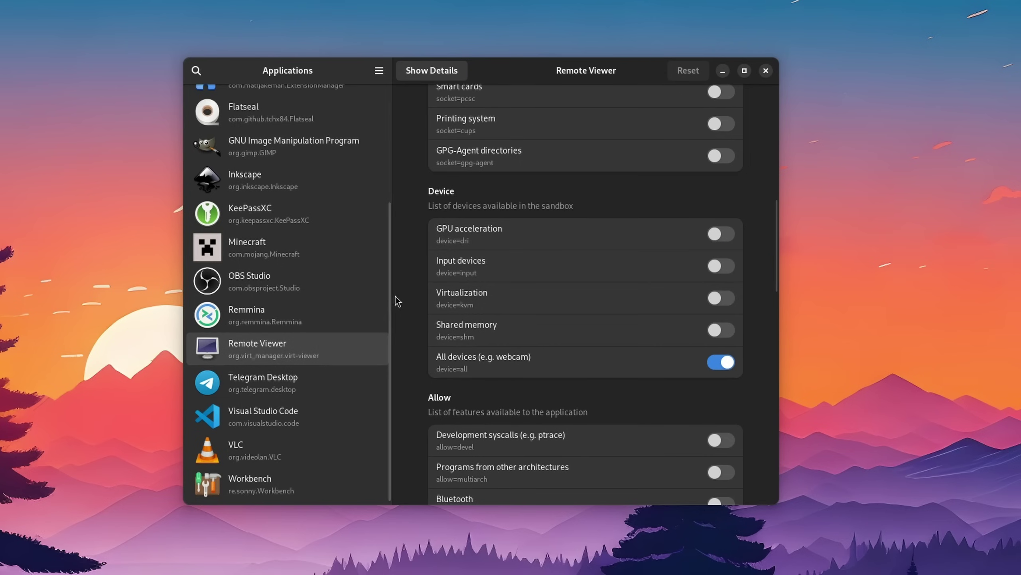
scroll(410, 298, up, 6)
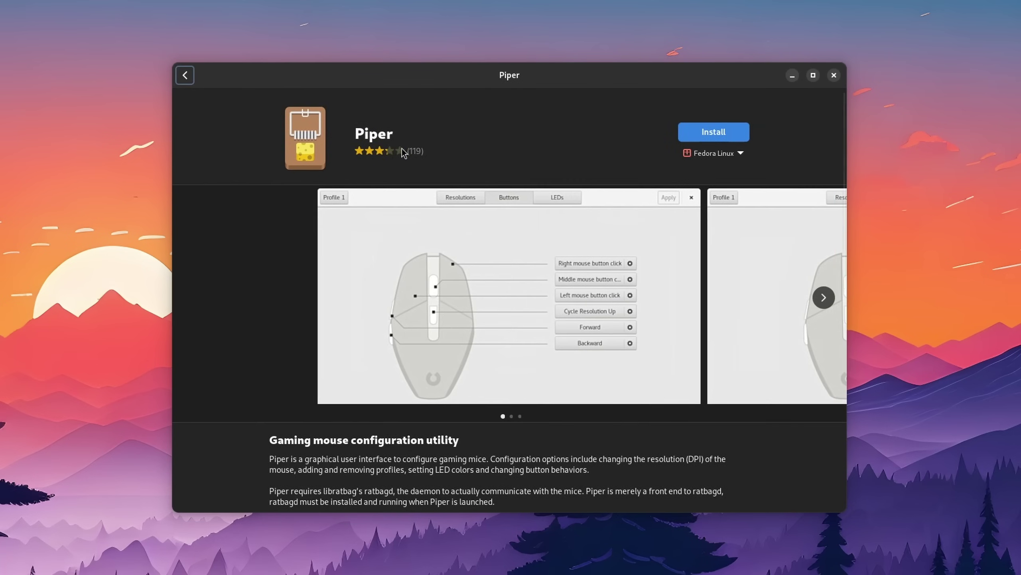
- Show Piper's install sources: Fedora Linux RPM and Flathub Flatpak
click(740, 154)
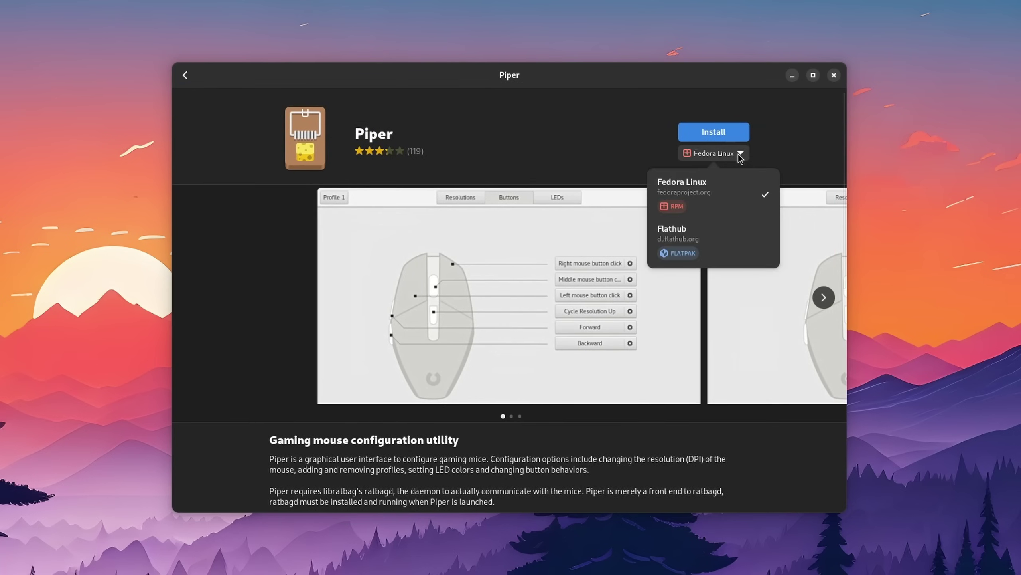